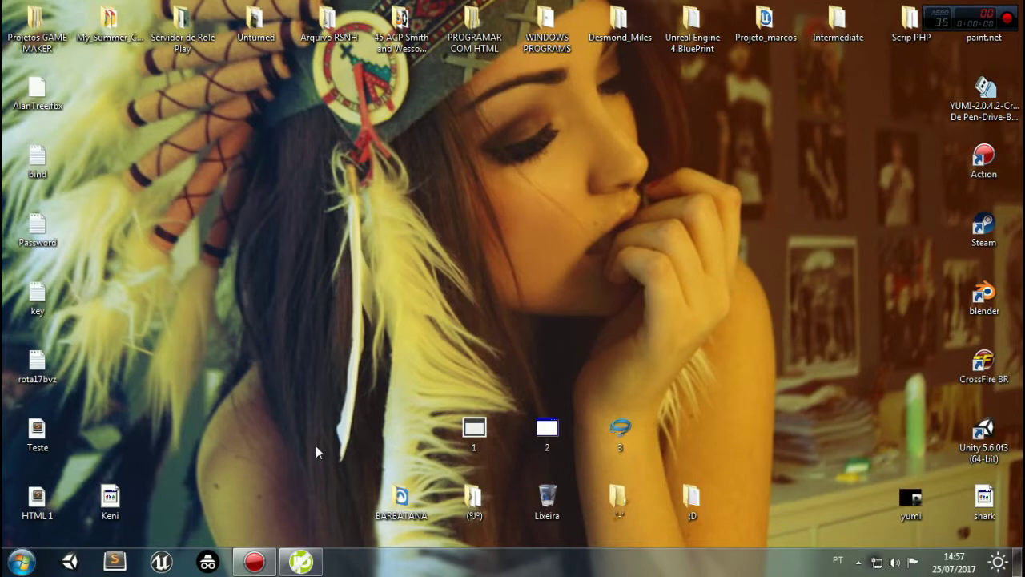
right_click(405, 290)
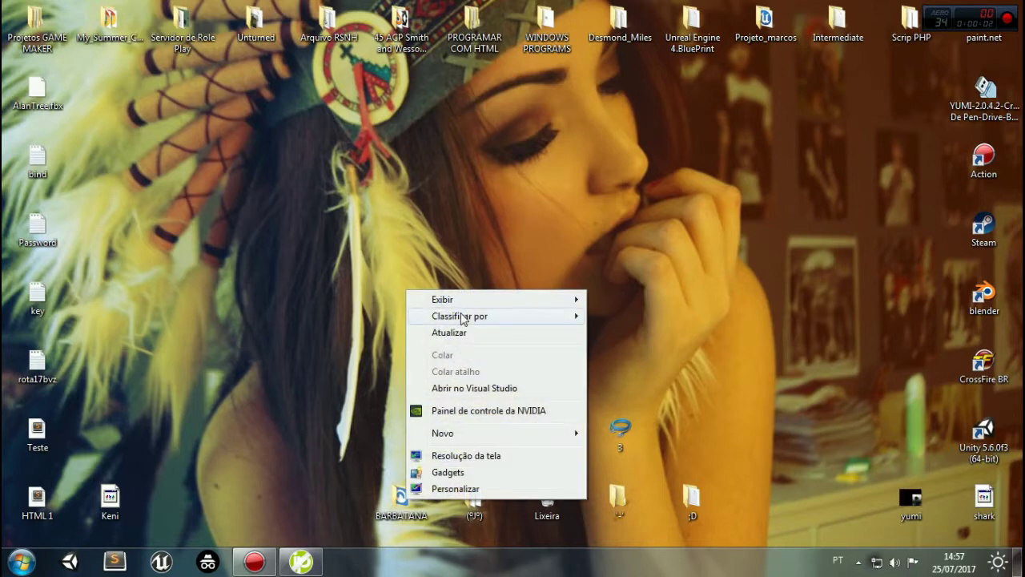
click(465, 330)
drag(354, 202, 755, 391)
right_click(753, 391)
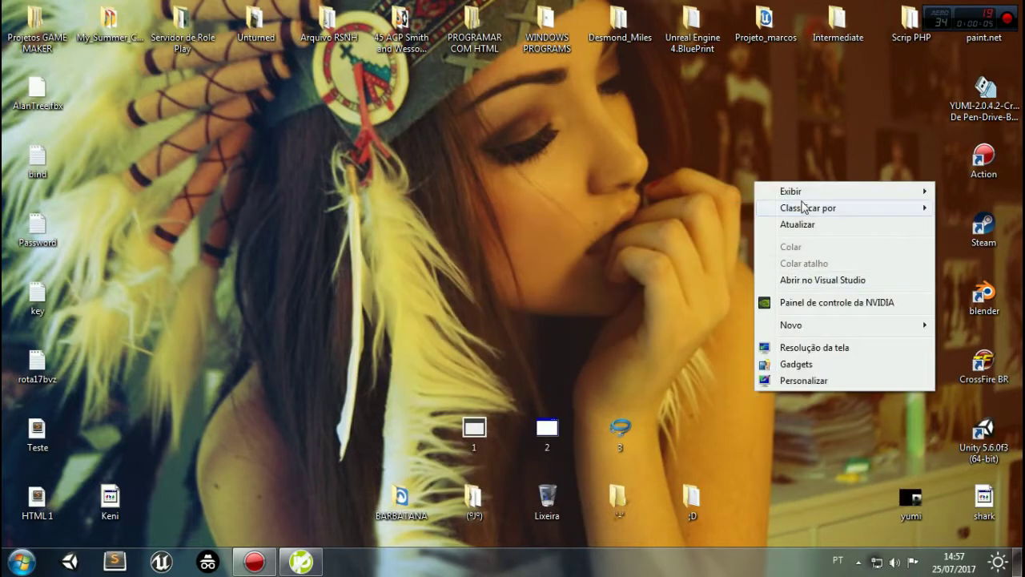
click(811, 225)
right_click(508, 171)
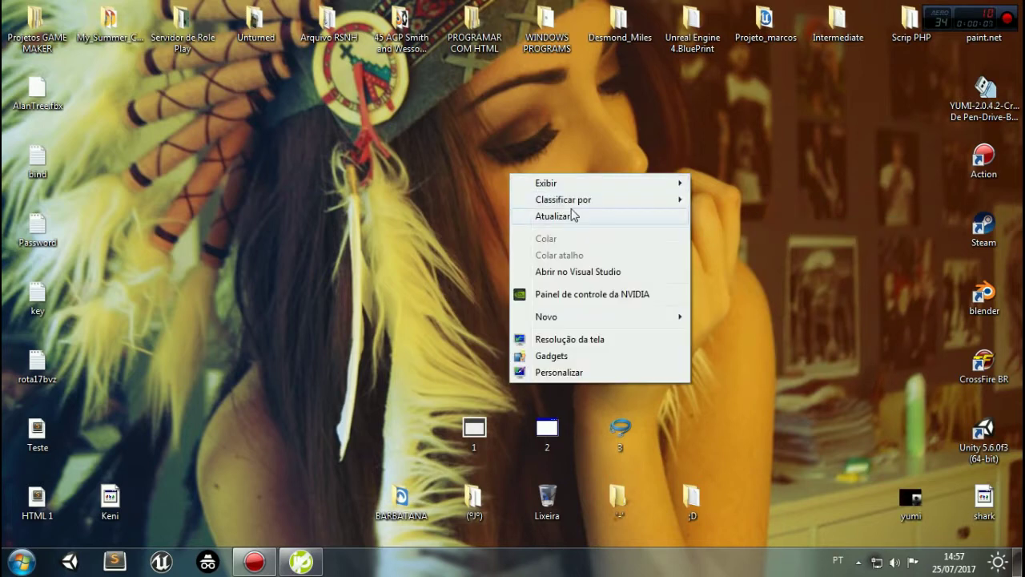
click(561, 213)
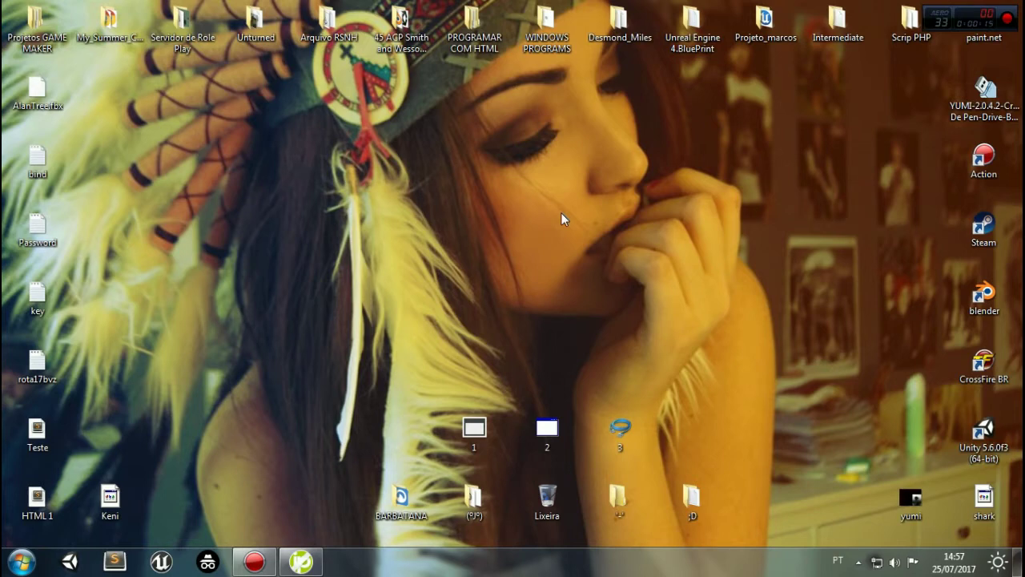
right_click(555, 211)
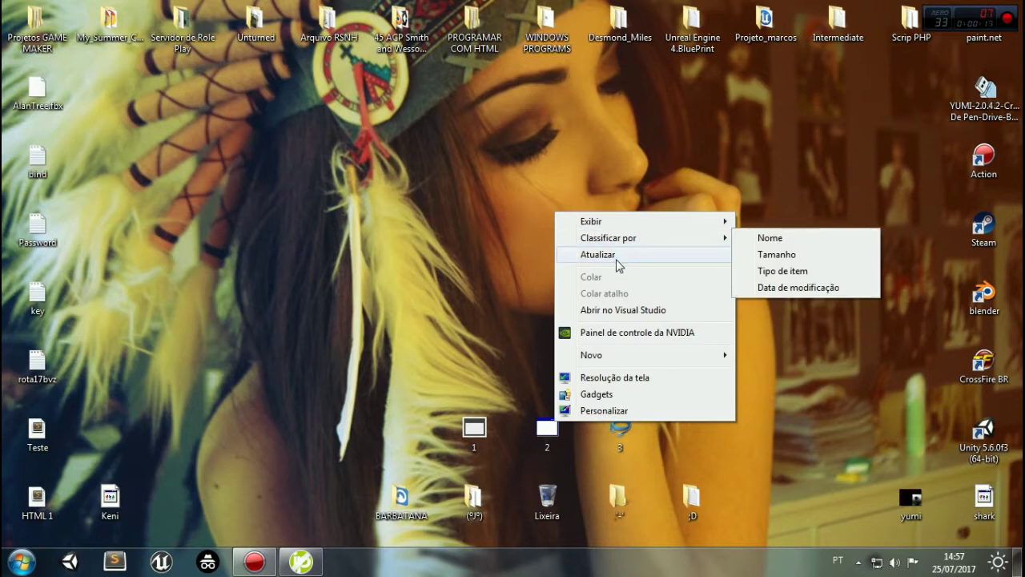
click(616, 259)
key(super)
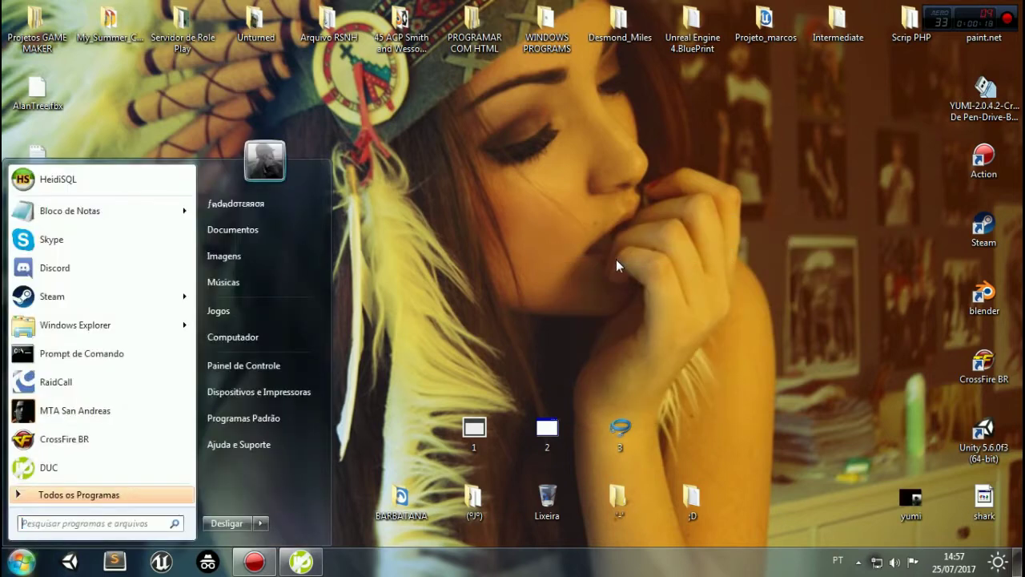
click(21, 562)
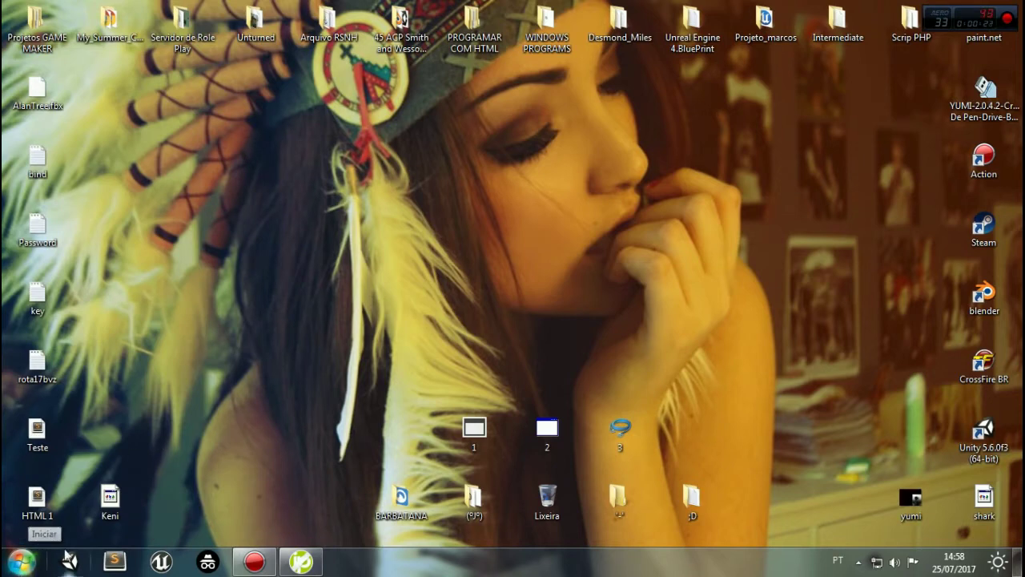
right_click(419, 320)
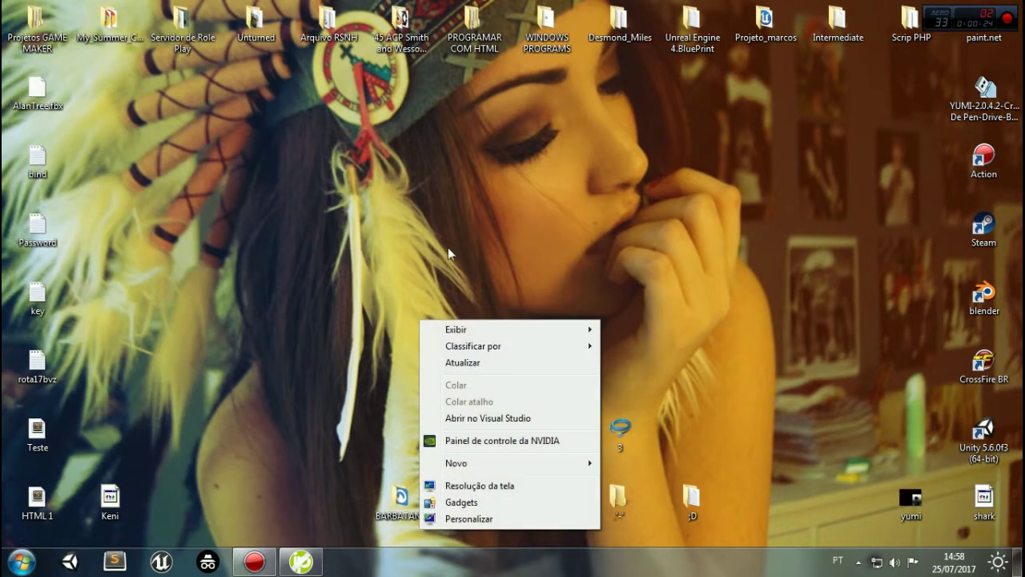
click(501, 362)
right_click(423, 194)
click(673, 270)
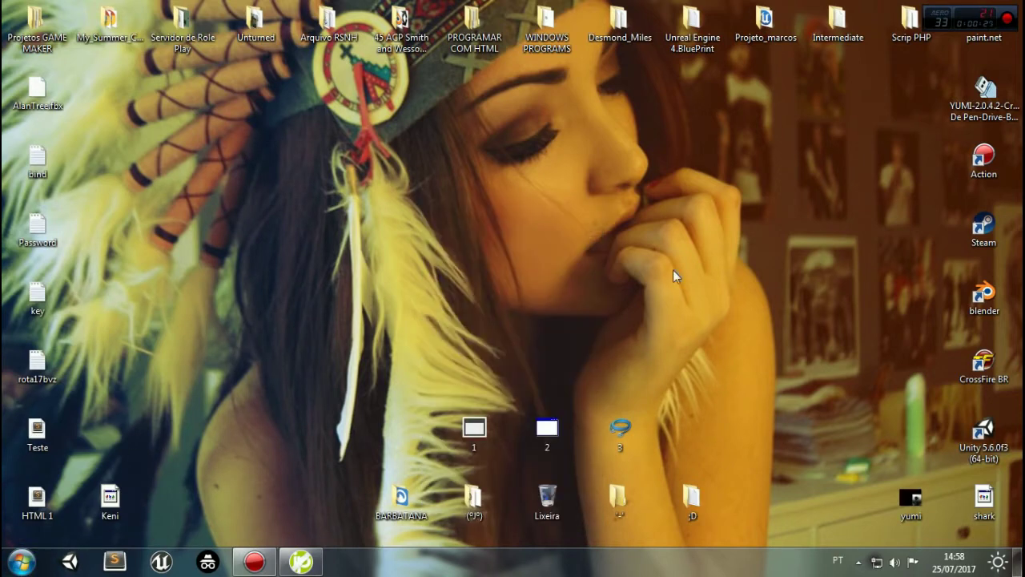
- Launch the Windows Registry Editor by running the regedit command
key(super+r)
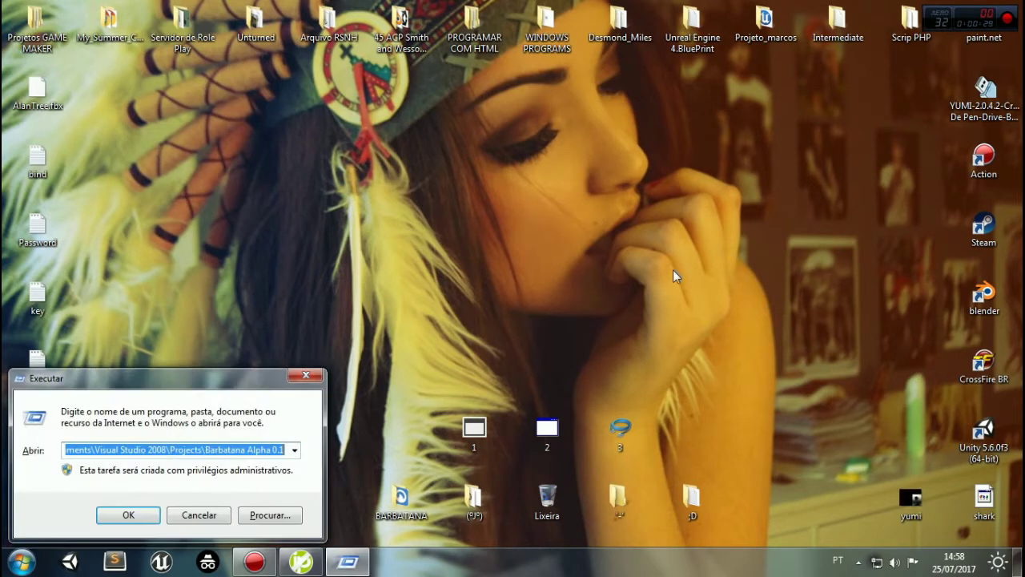
key(BackSpace)
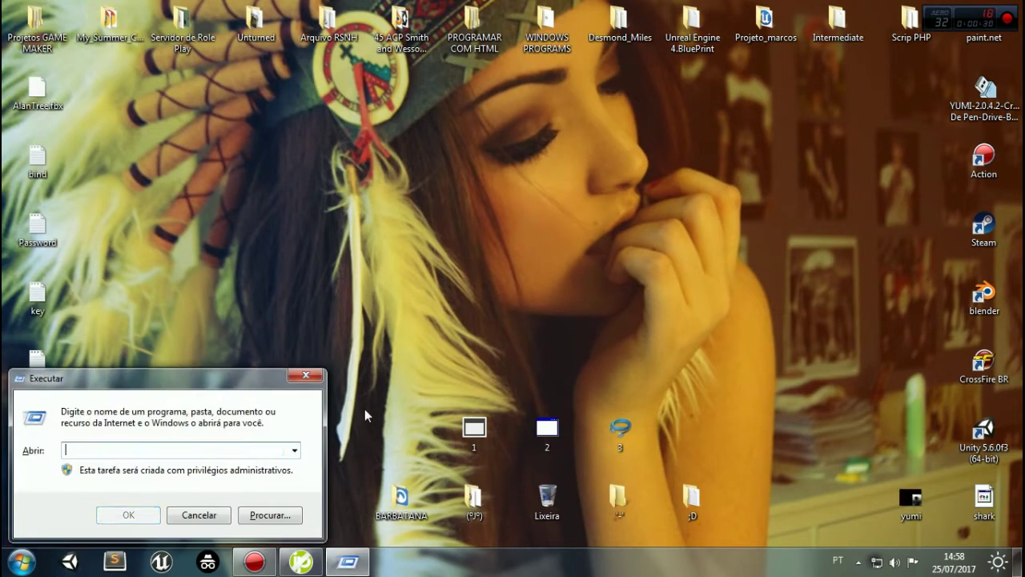
text(reged)
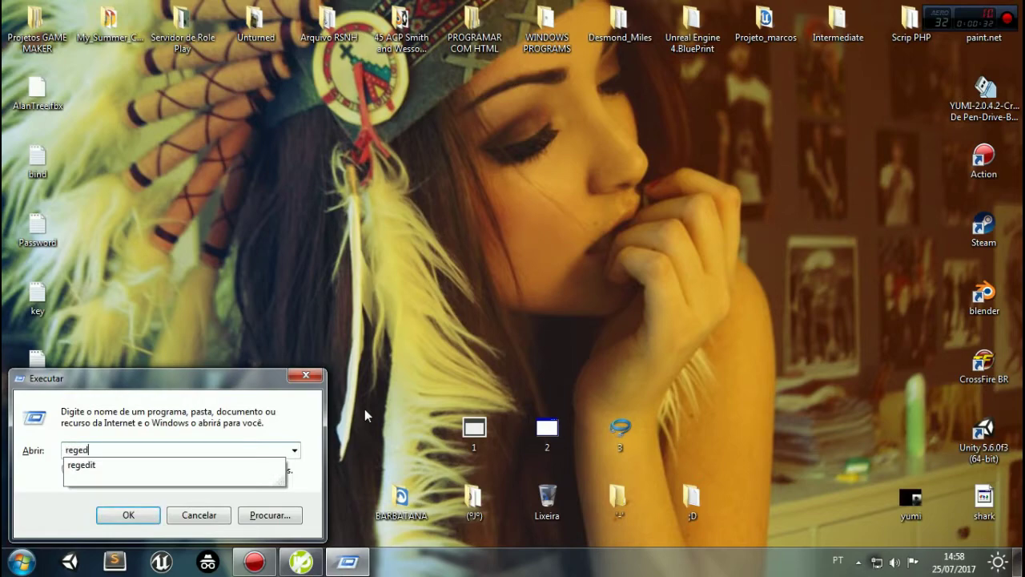
text(it)
key(Return)
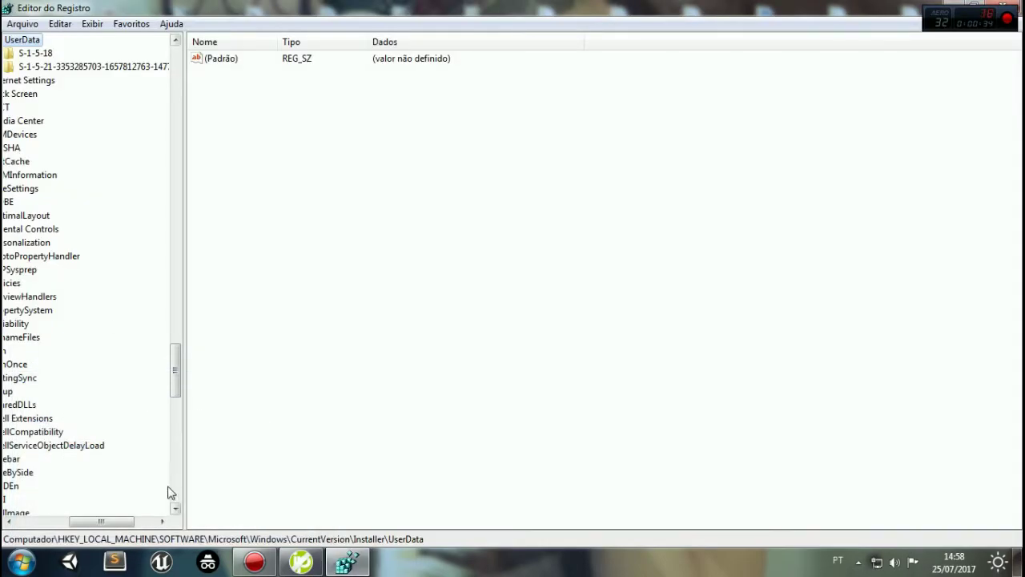
- Go back to the start of the registry tree and collapse the HKEY_LOCAL_MACHINE branch
drag(142, 522, 72, 522)
drag(176, 367, 174, 74)
click(26, 80)
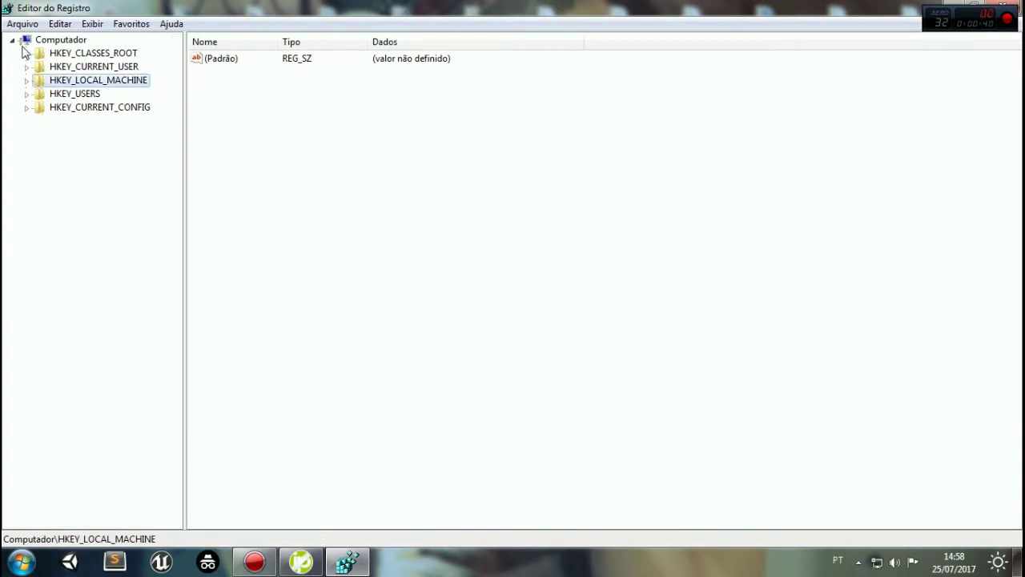
- Expand the registry tree down to HKEY_CURRENT_USER\Software\Microsoft
click(53, 69)
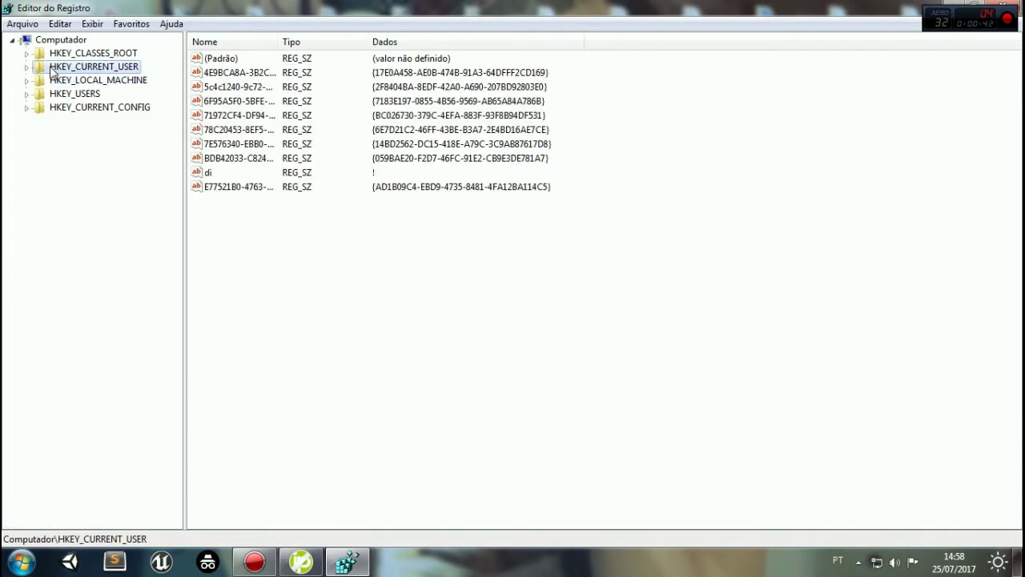
click(27, 68)
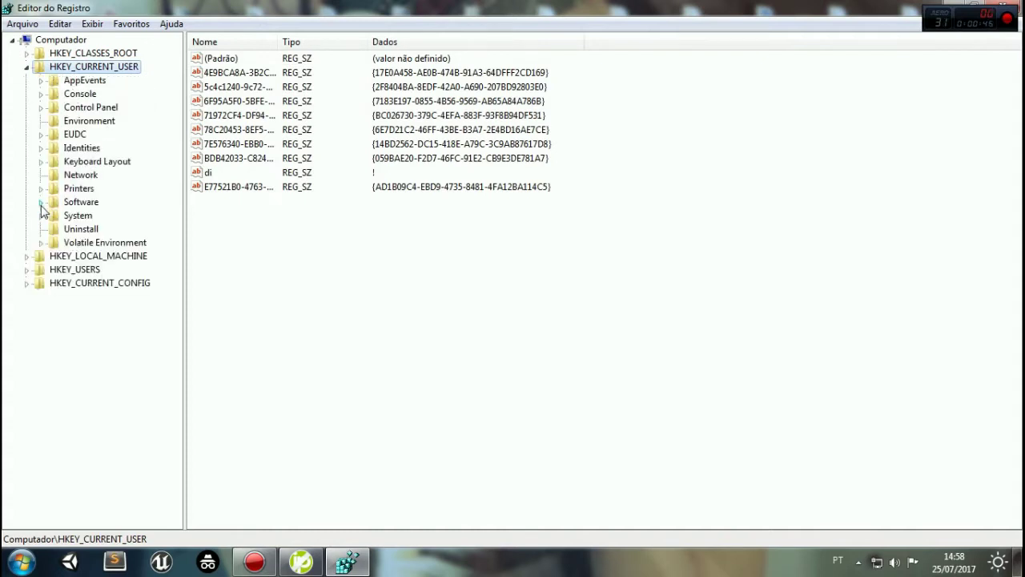
click(41, 204)
drag(176, 231, 148, 284)
click(98, 203)
click(56, 203)
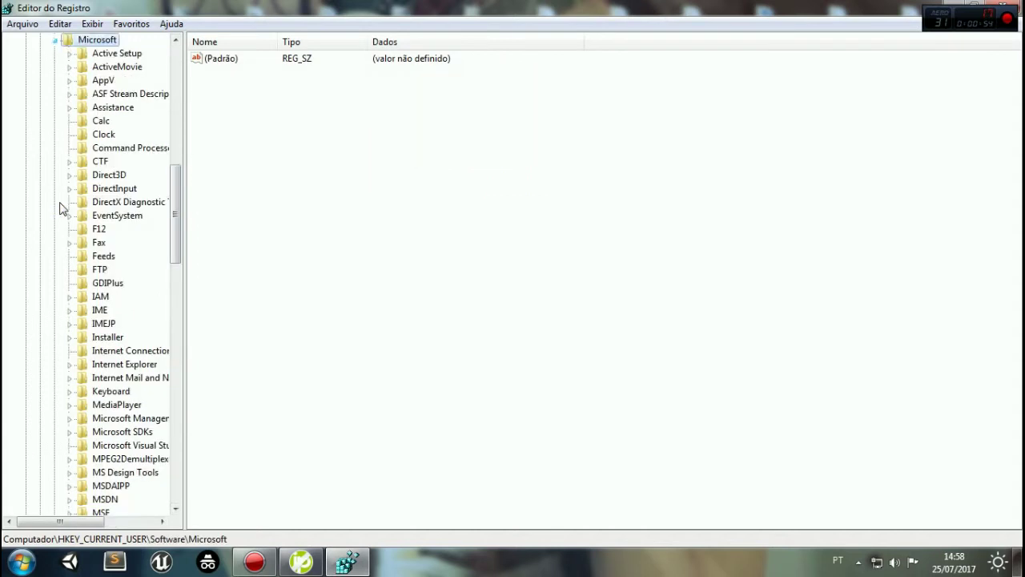
- Open the Run key under Windows\CurrentVersion in HKEY_CURRENT_USER\Software\Microsoft to list its startup entries
drag(176, 196, 181, 323)
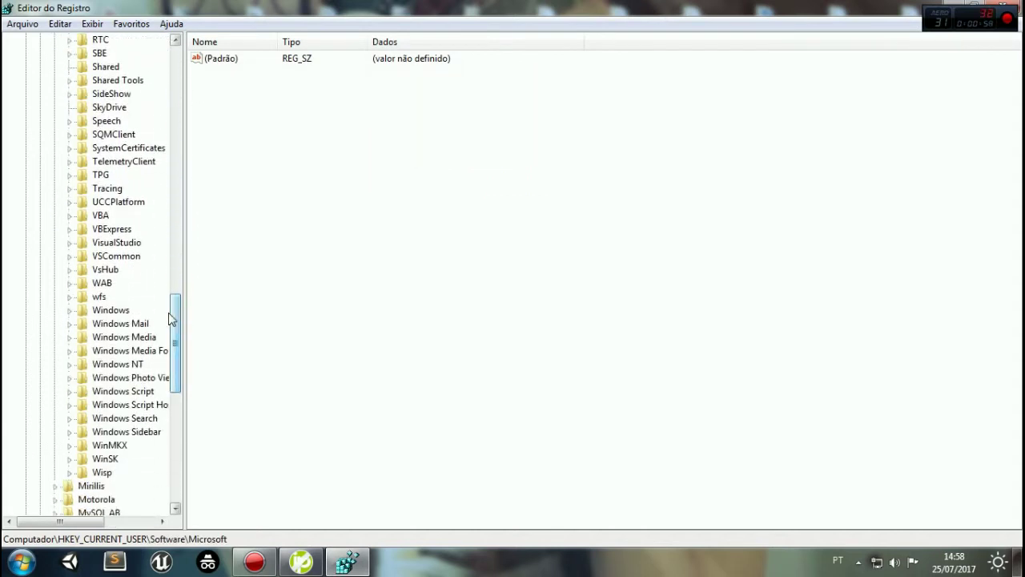
click(117, 311)
click(70, 311)
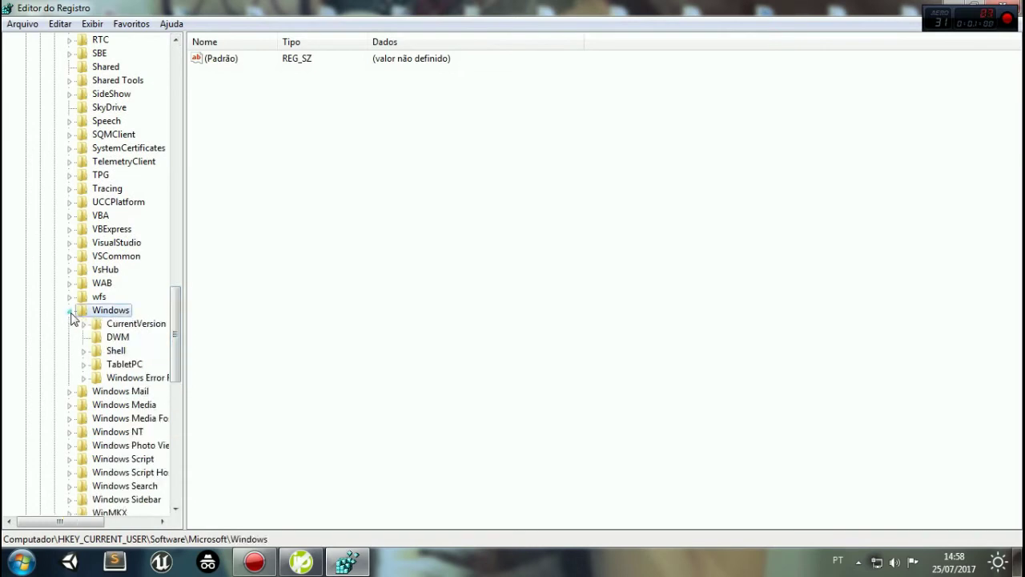
click(85, 324)
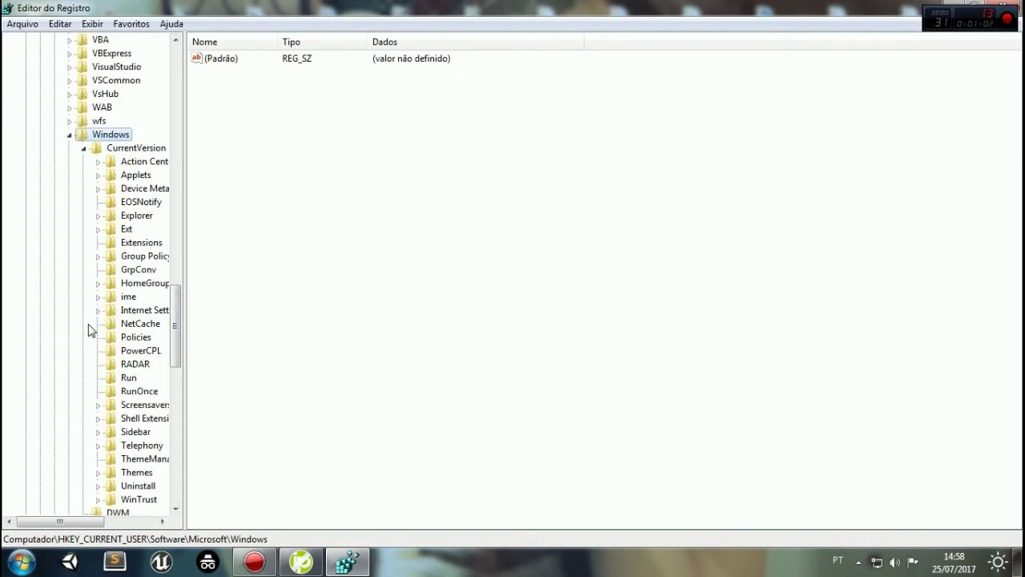
scroll(178, 352, down, 4)
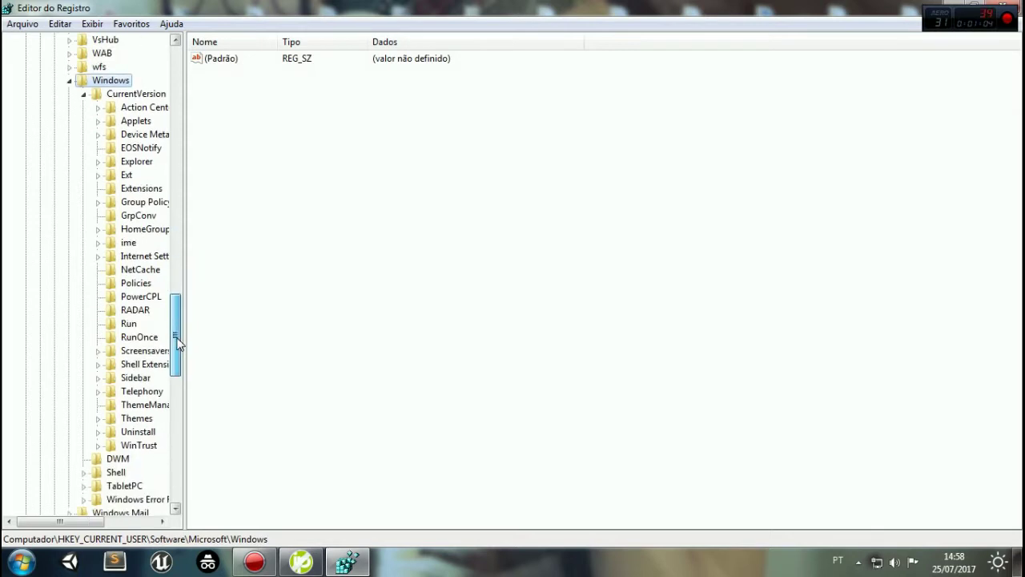
scroll(179, 358, up, 1)
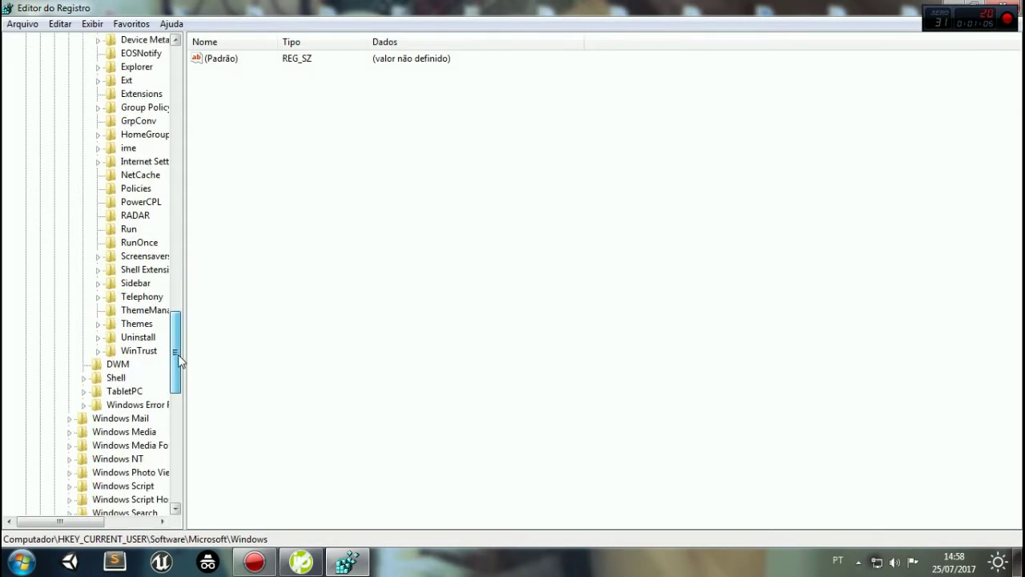
scroll(178, 361, up, 1)
click(126, 257)
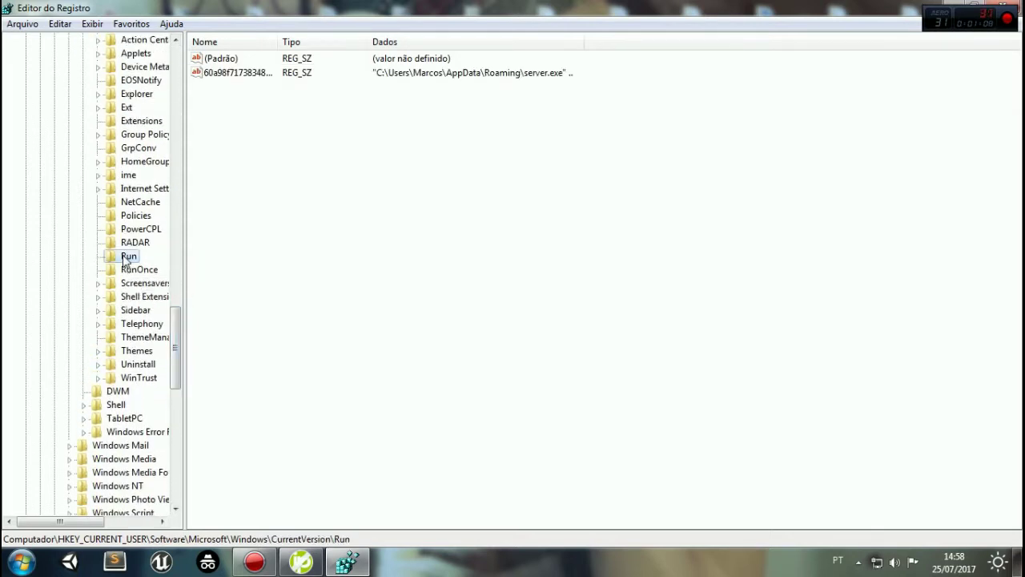
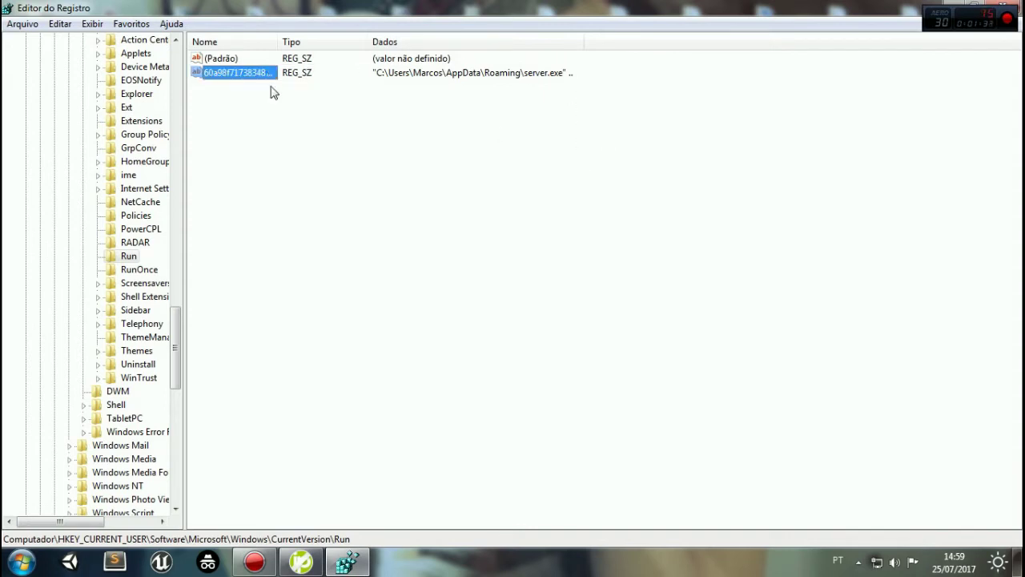
- Permanently delete the startup value that points to server.exe from the current user's Run key
right_click(239, 71)
click(311, 112)
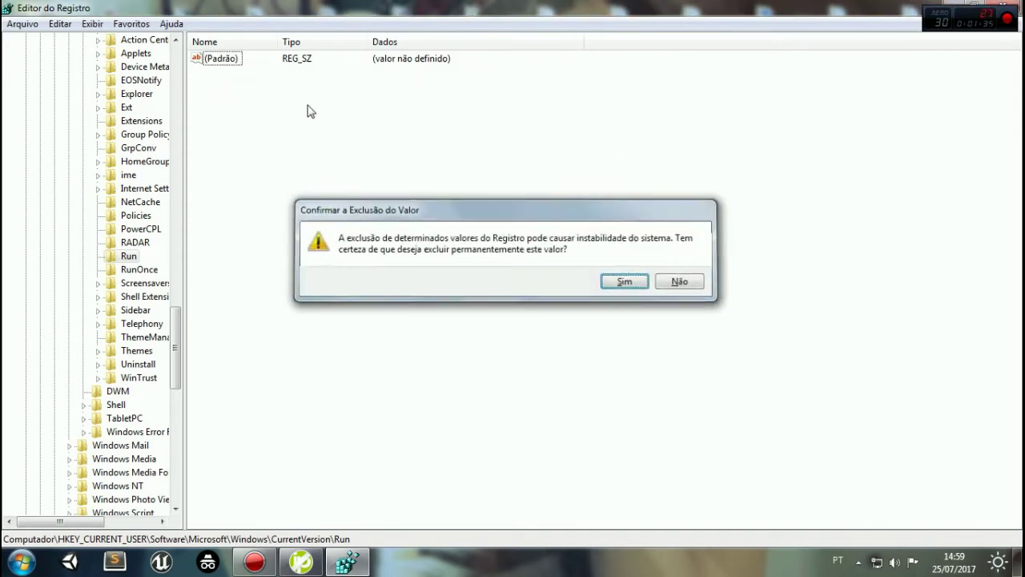
key(Return)
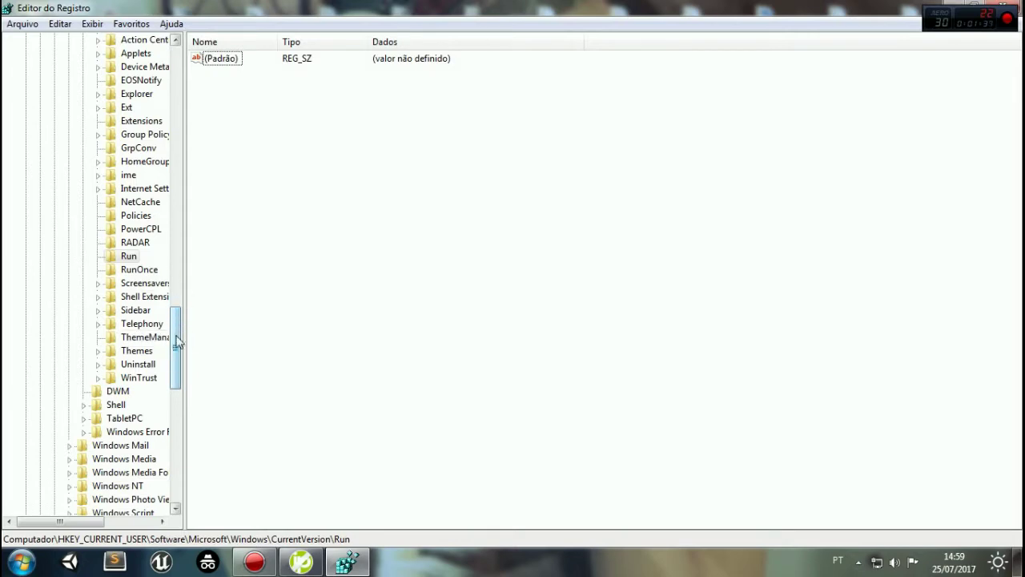
- Collapse the Software key and the whole HKEY_CURRENT_USER branch
drag(178, 343, 172, 82)
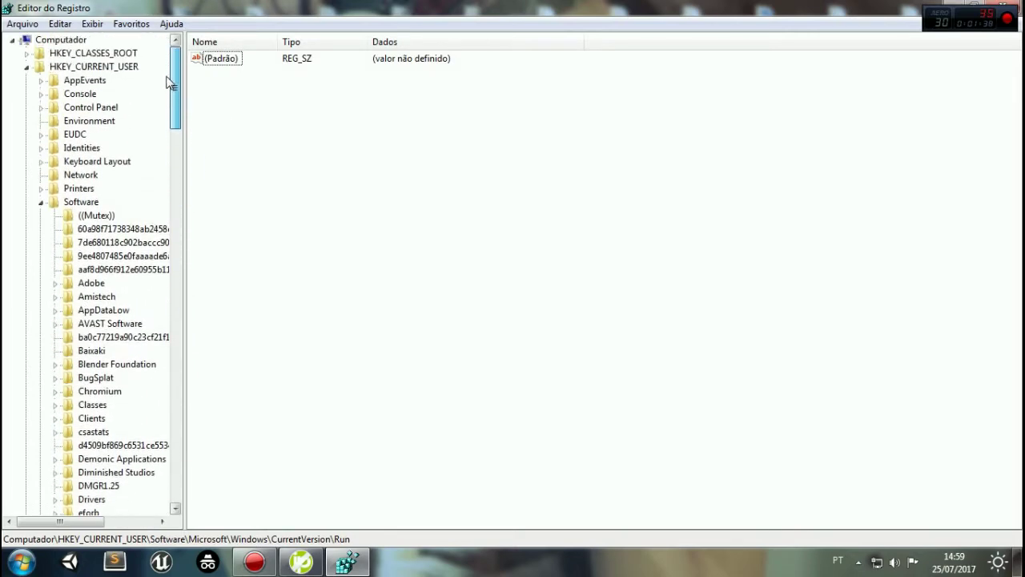
click(42, 202)
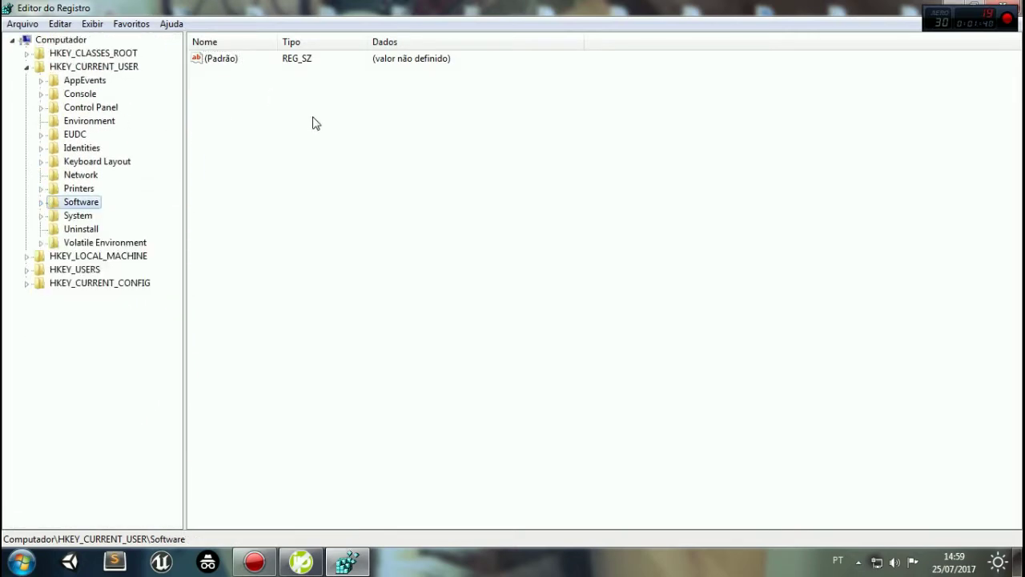
click(27, 68)
- Expand HKEY_LOCAL_MACHINE down to SOFTWARE and select its Microsoft key
click(88, 83)
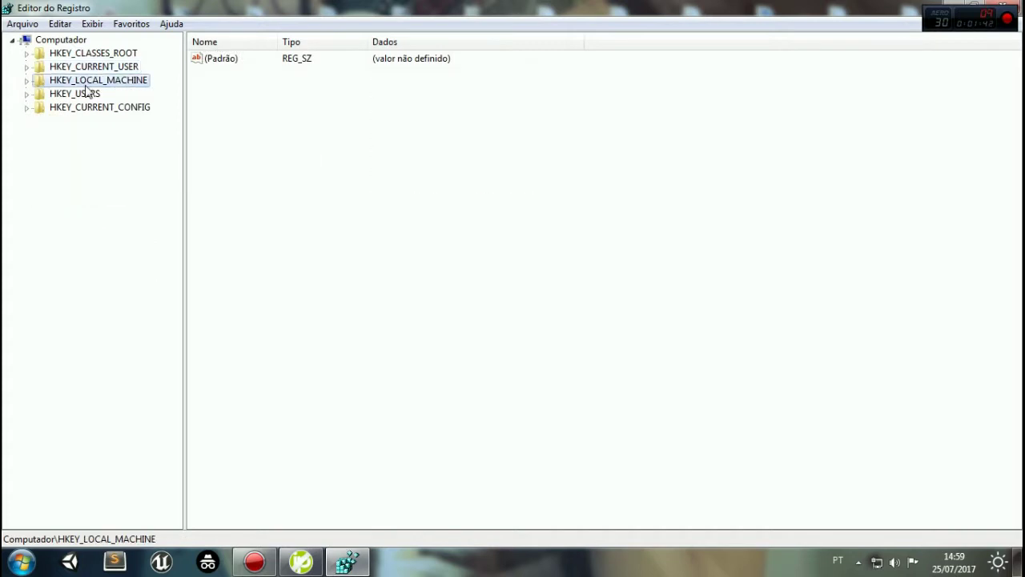
click(26, 81)
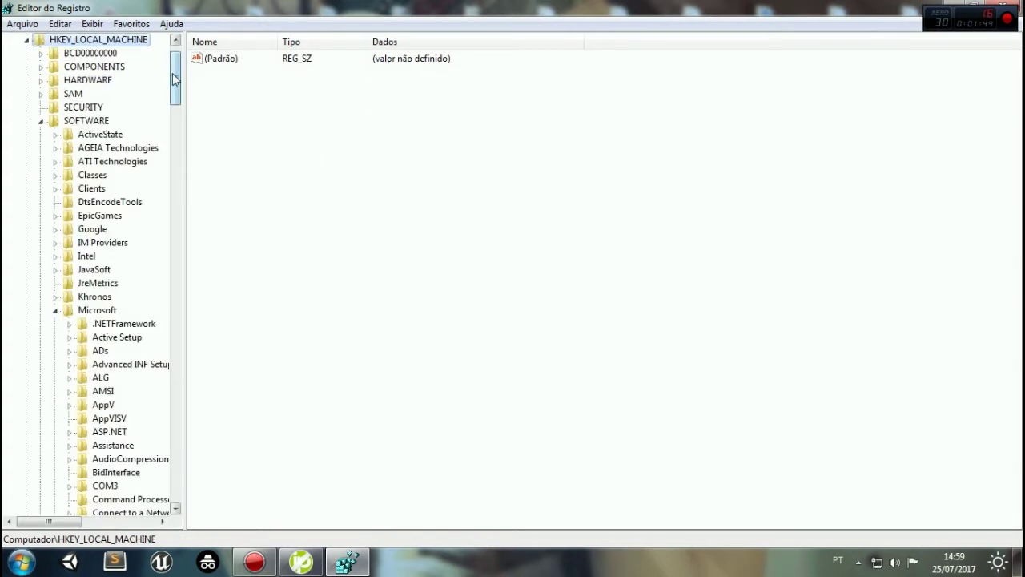
scroll(174, 77, up, 1)
click(42, 162)
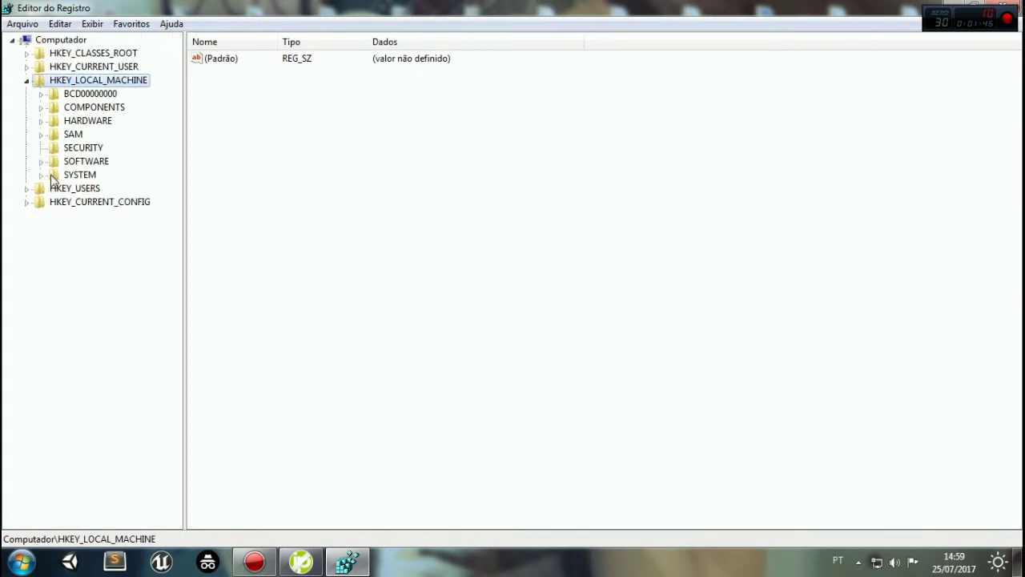
click(110, 163)
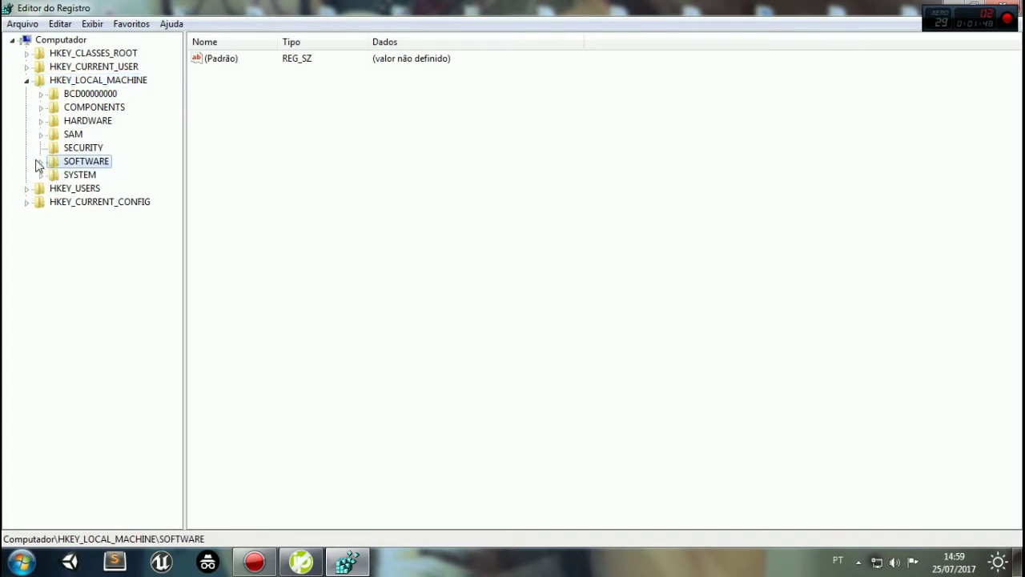
click(41, 163)
click(111, 229)
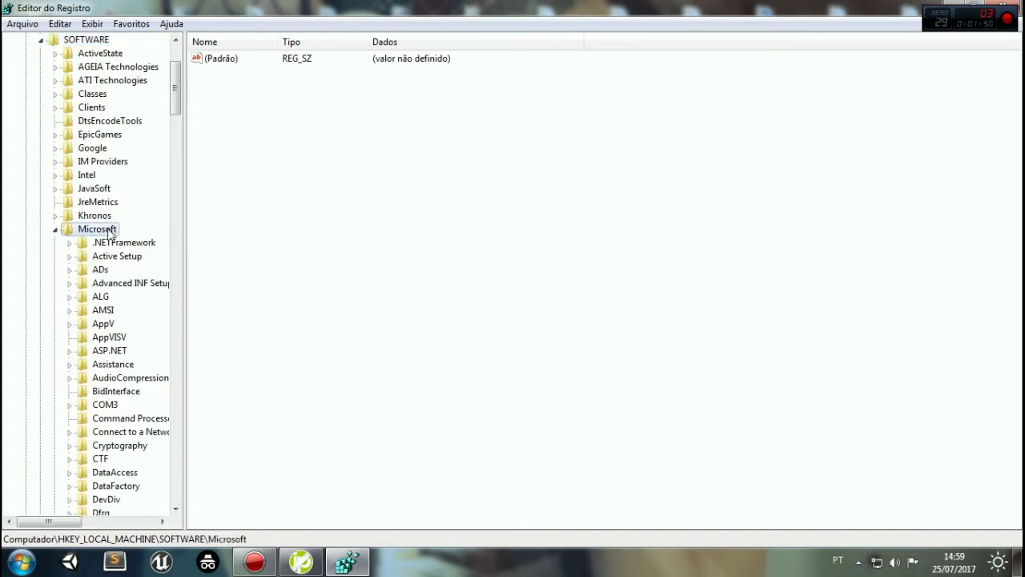
- Open the Run key under Windows\CurrentVersion in HKEY_LOCAL_MACHINE\SOFTWARE\Microsoft and check its startup entries
drag(175, 100, 178, 308)
click(113, 242)
click(132, 259)
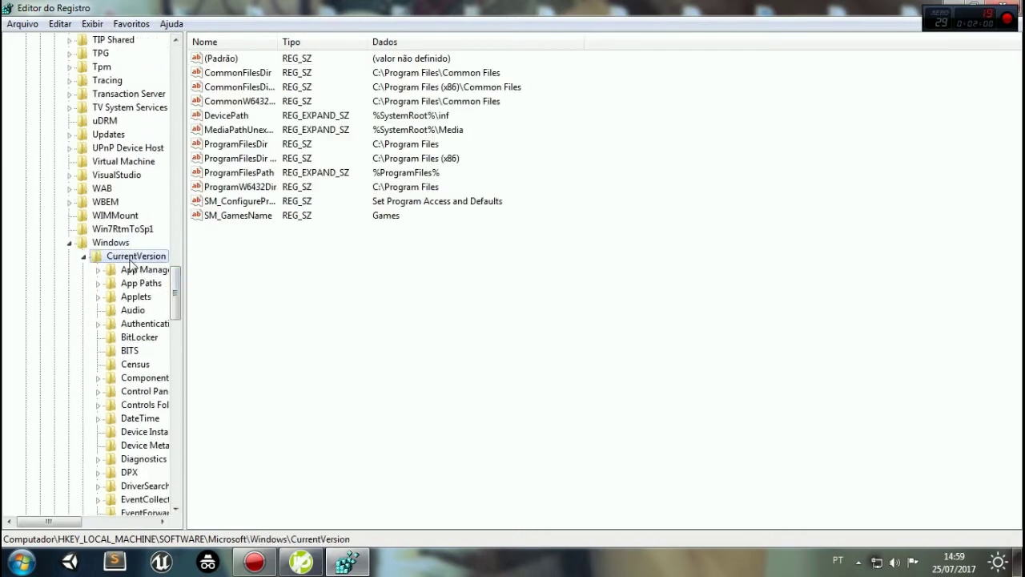
drag(176, 295, 176, 319)
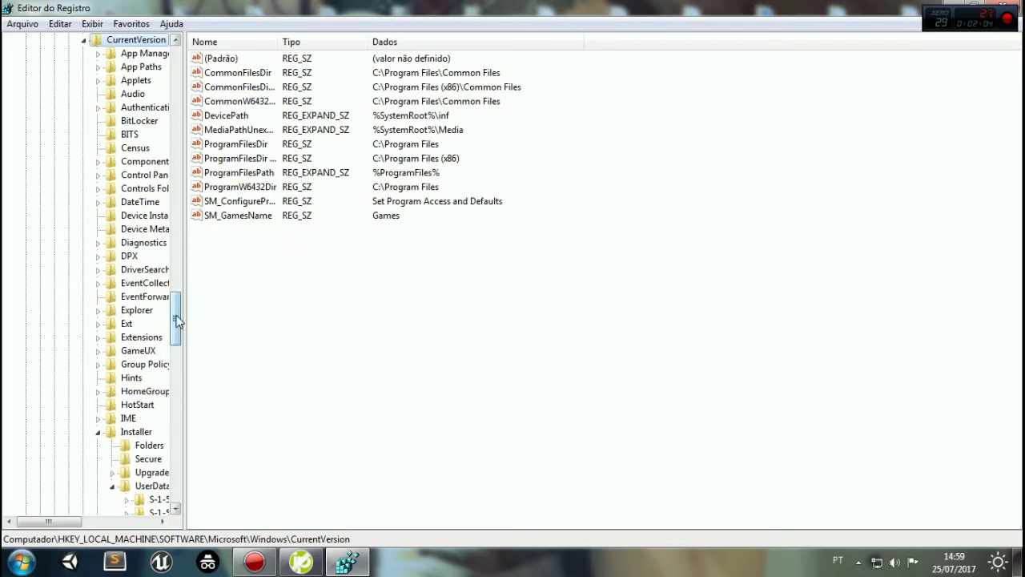
click(98, 432)
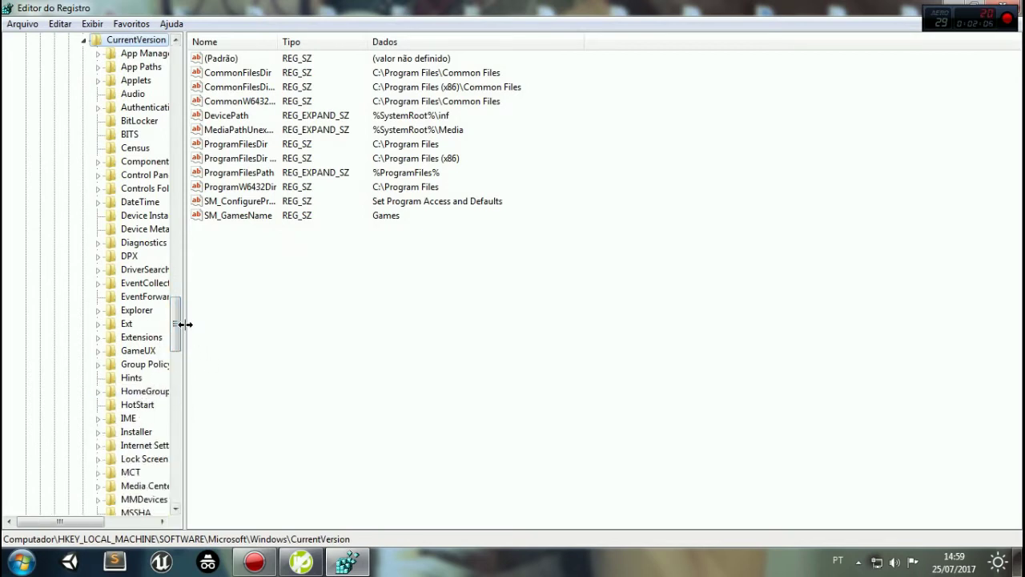
drag(183, 324, 178, 360)
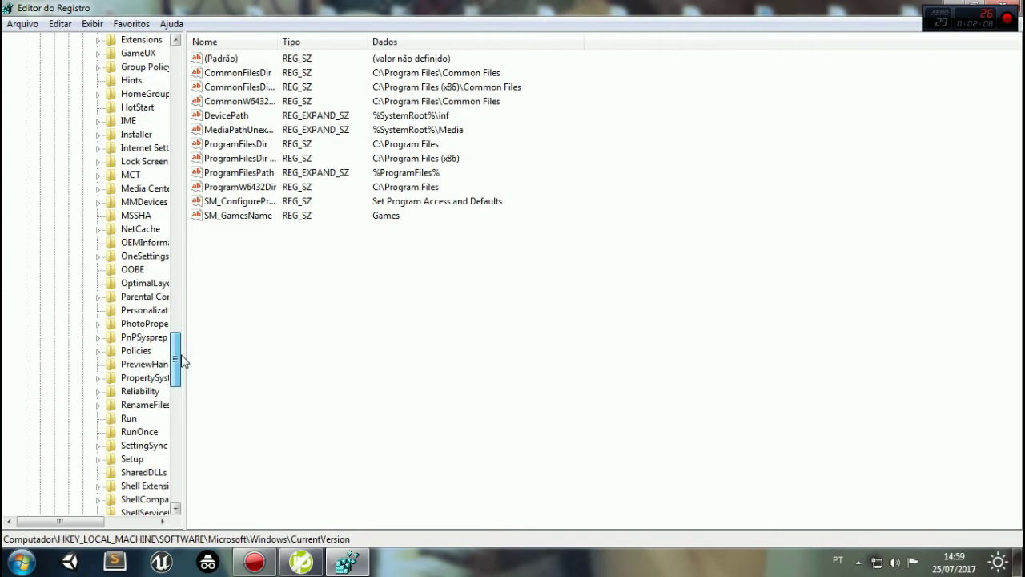
click(129, 419)
click(250, 74)
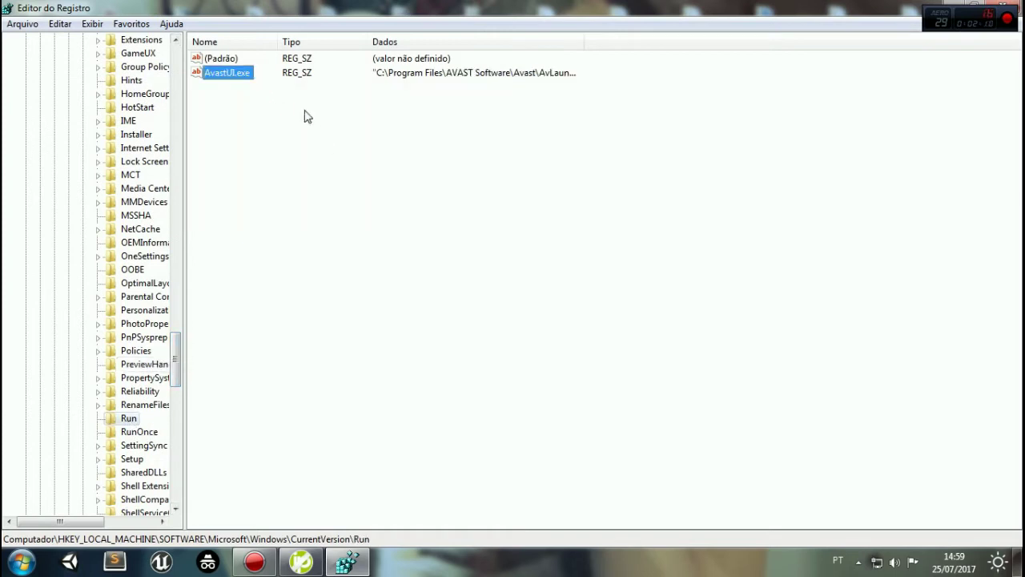
drag(414, 158, 280, 108)
right_click(492, 128)
drag(331, 144, 292, 197)
mouse_move(536, 162)
mouse_down()
mouse_move(206, 117)
mouse_move(240, 75)
mouse_up()
mouse_move(424, 117)
mouse_down()
mouse_move(320, 128)
mouse_move(220, 115)
mouse_up()
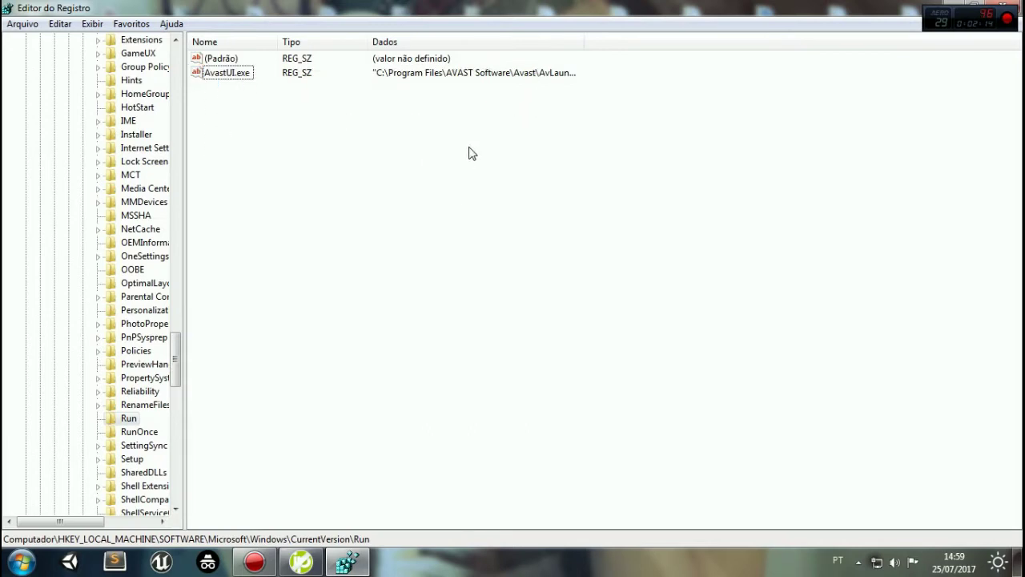
drag(448, 138, 313, 126)
drag(408, 161, 224, 67)
drag(249, 92, 281, 105)
right_click(476, 136)
click(367, 163)
drag(638, 228, 213, 95)
right_click(425, 165)
- Collapse HKEY_LOCAL_MACHINE and look briefly inside HKEY_USERS and HKEY_CLASSES_ROOT, leaving both collapsed
drag(177, 353, 177, 60)
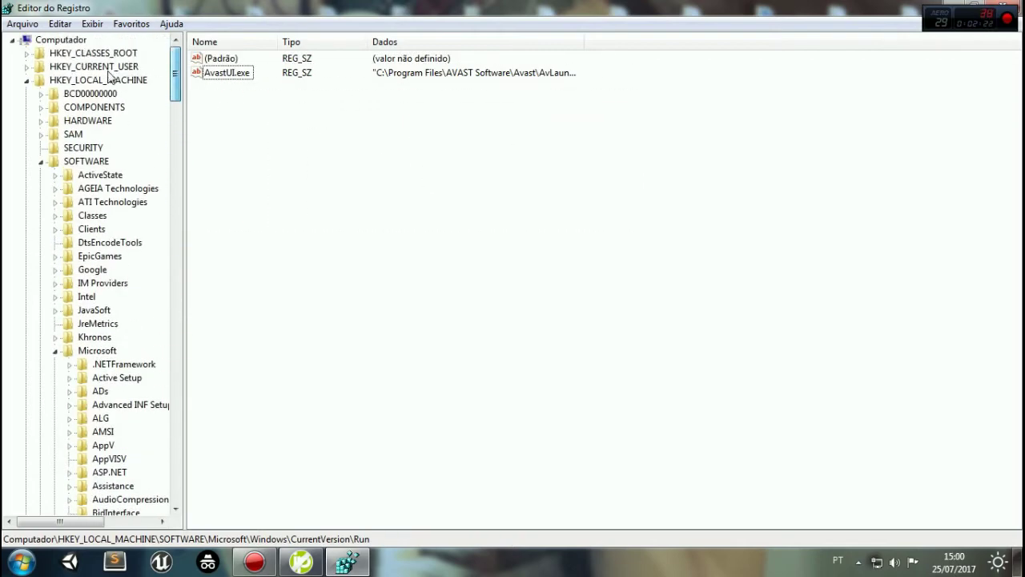
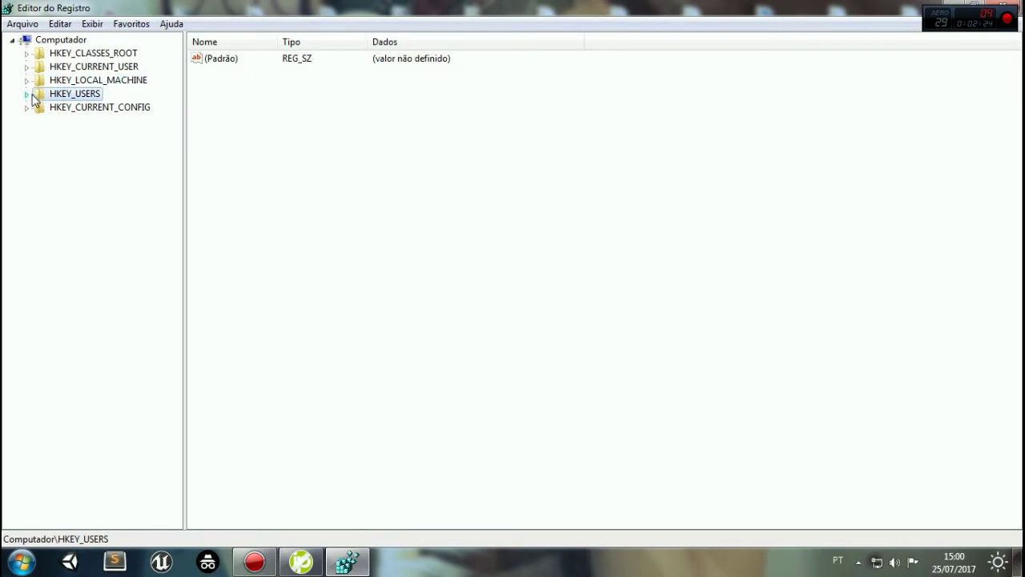
click(29, 95)
click(27, 95)
click(26, 53)
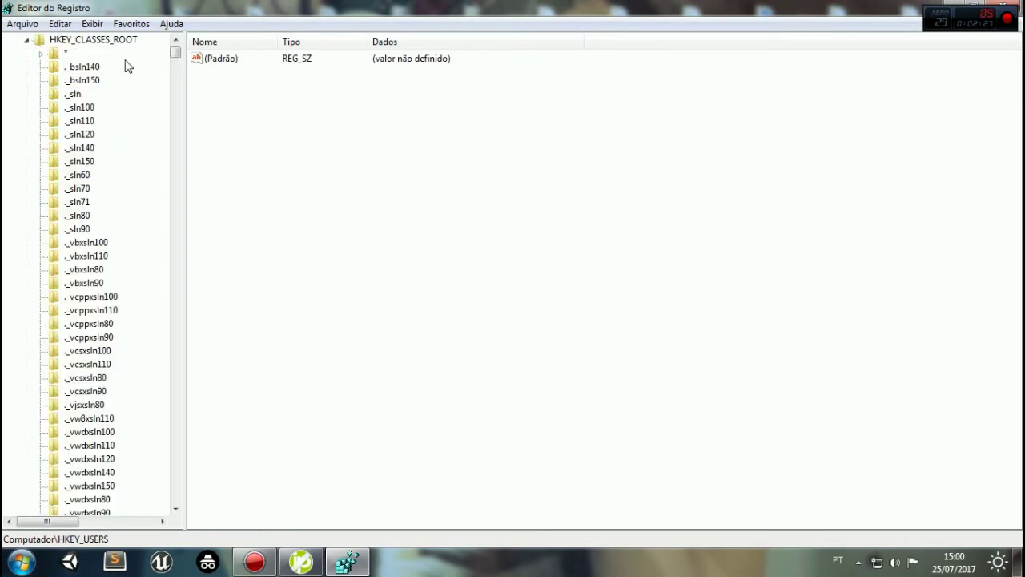
click(27, 40)
- Examine the Software and System keys under HKEY_CURRENT_CONFIG, and collapse the branch again
click(53, 107)
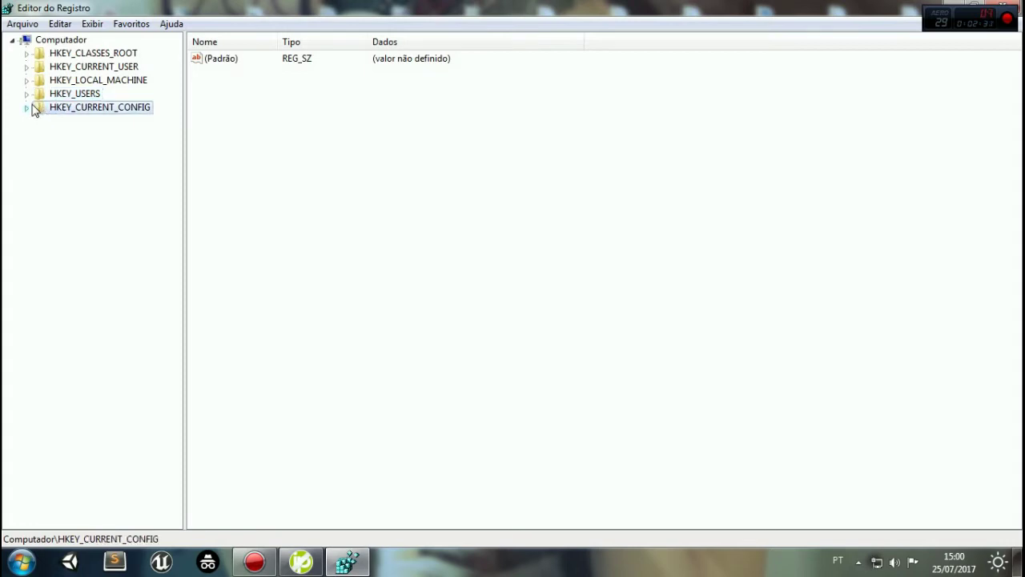
click(29, 107)
click(29, 108)
click(29, 107)
click(41, 135)
click(41, 134)
click(41, 121)
click(41, 121)
click(42, 134)
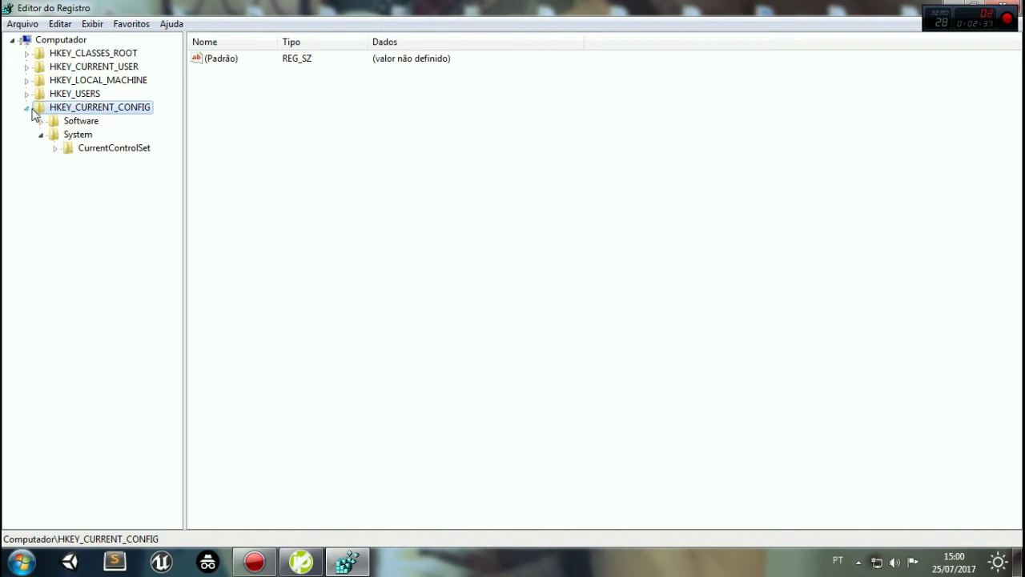
click(29, 107)
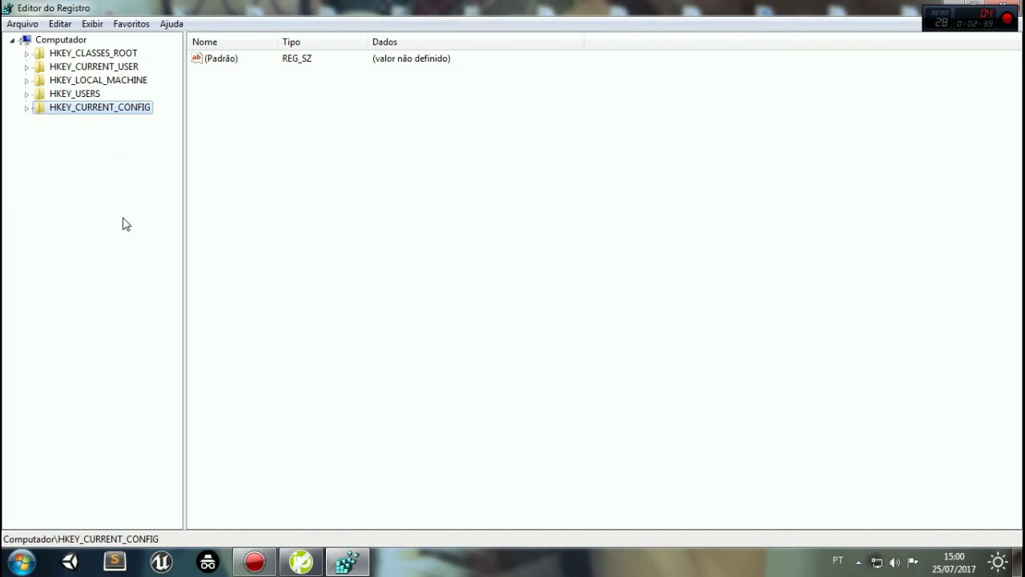
- Close the Registry Editor and refresh the desktop
click(974, 6)
click(809, 135)
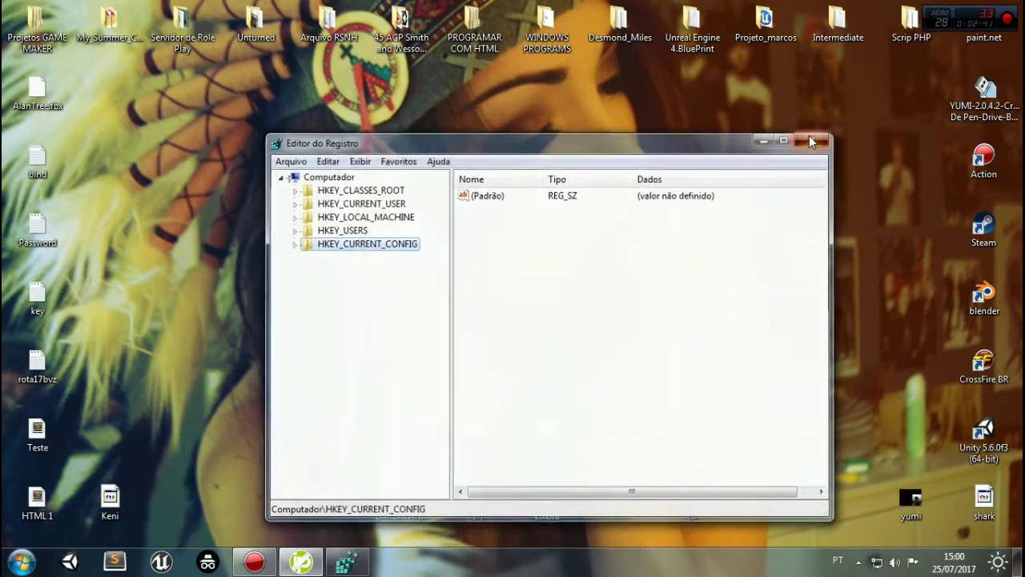
right_click(809, 135)
click(849, 178)
right_click(678, 223)
click(721, 266)
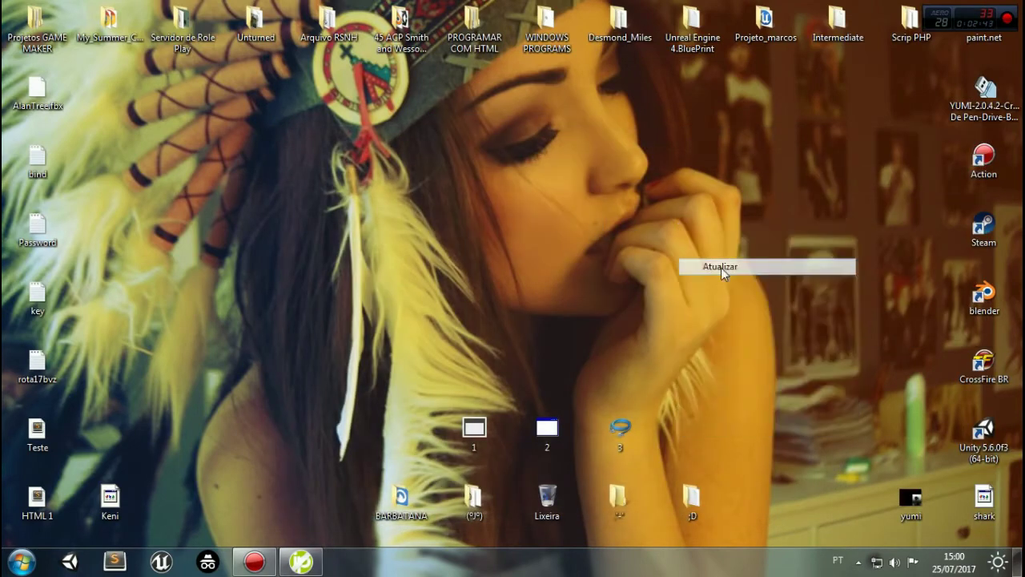
- Open Windows Task Manager and look for server.exe in the list of running processes
right_click(472, 564)
click(522, 507)
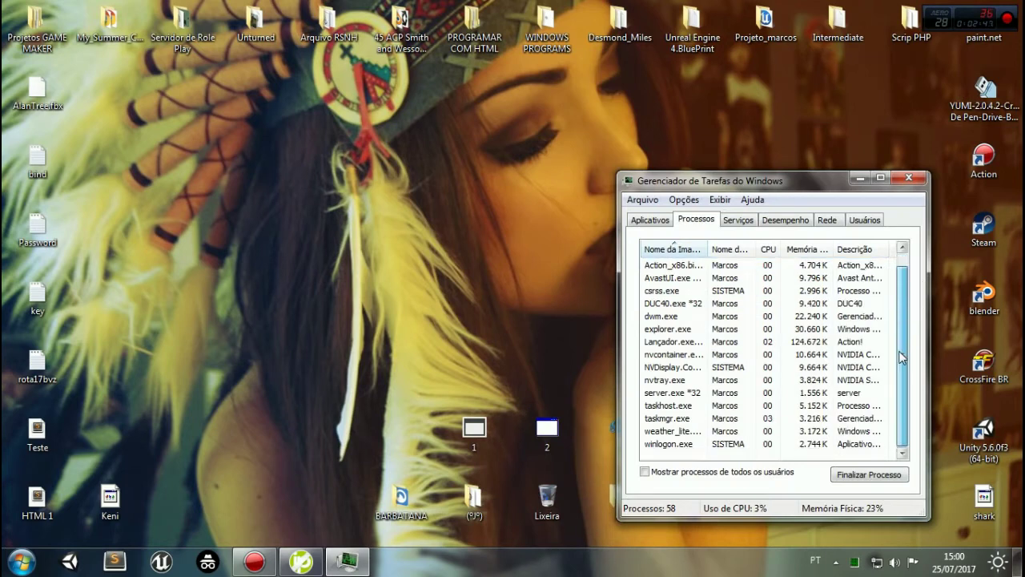
right_click(414, 569)
right_click(627, 566)
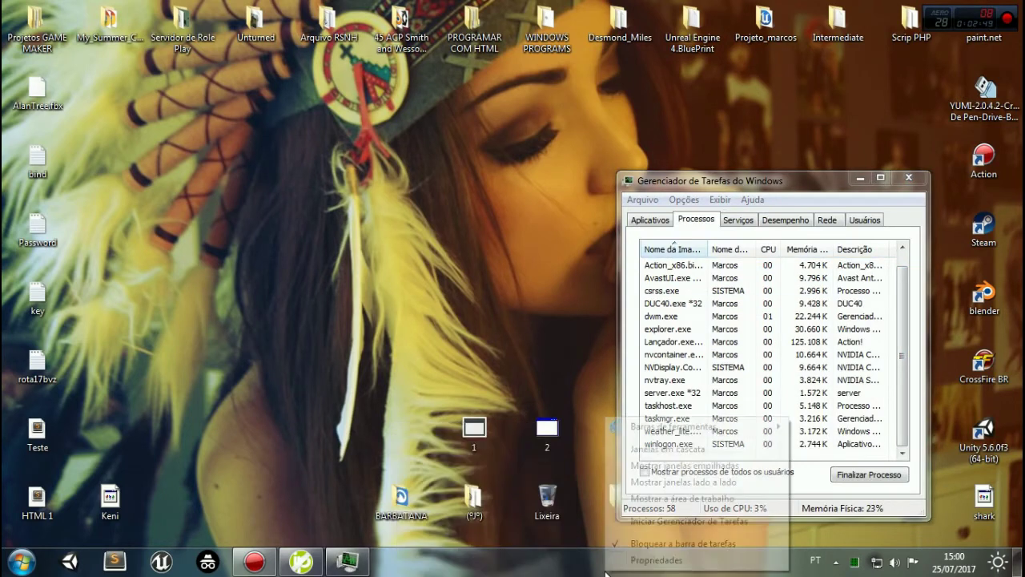
click(902, 376)
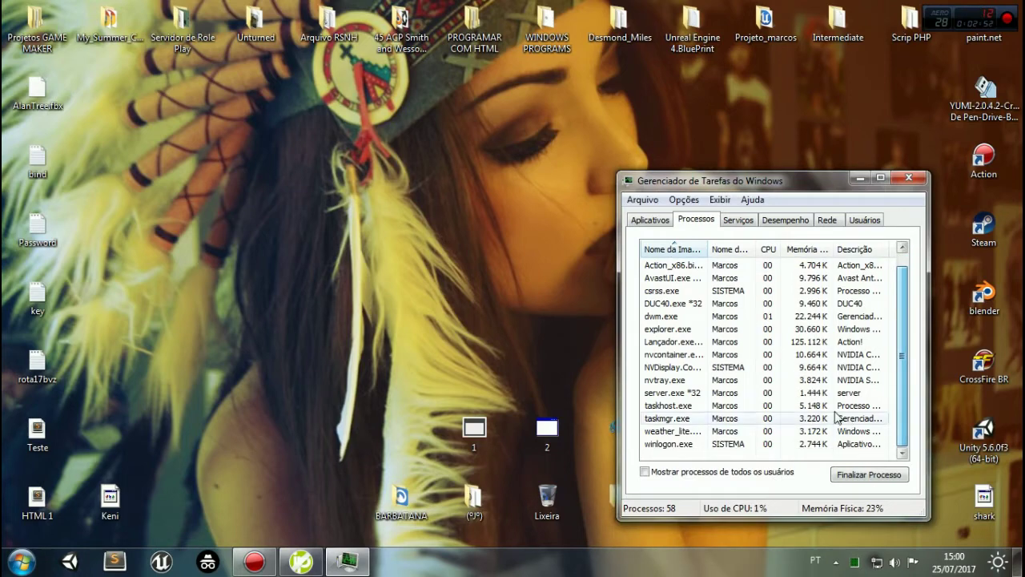
- Try to end the server.exe *32 process, cancel the confirmation and close Task Manager
click(765, 394)
right_click(766, 397)
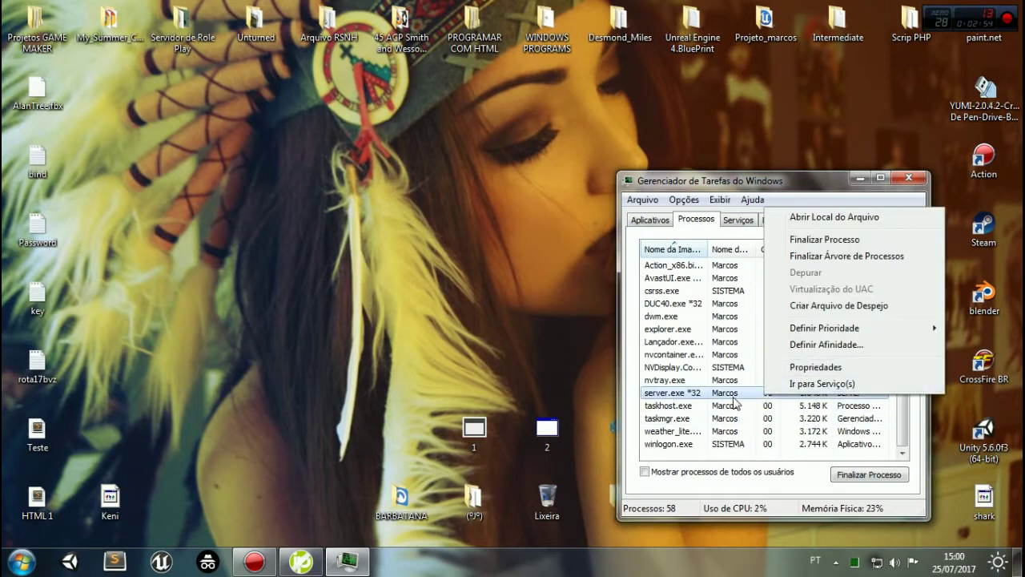
click(681, 402)
key(Delete)
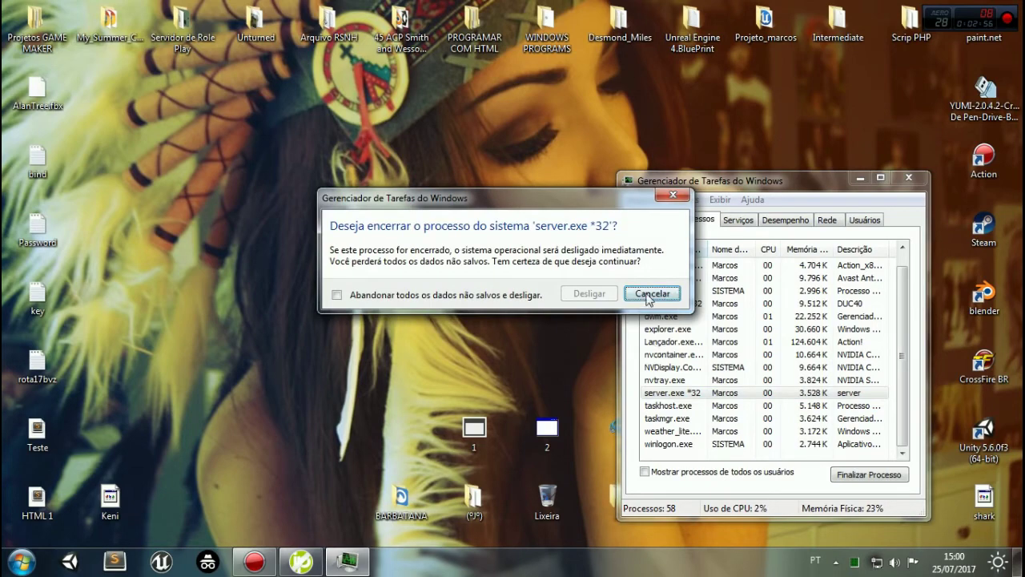
click(671, 196)
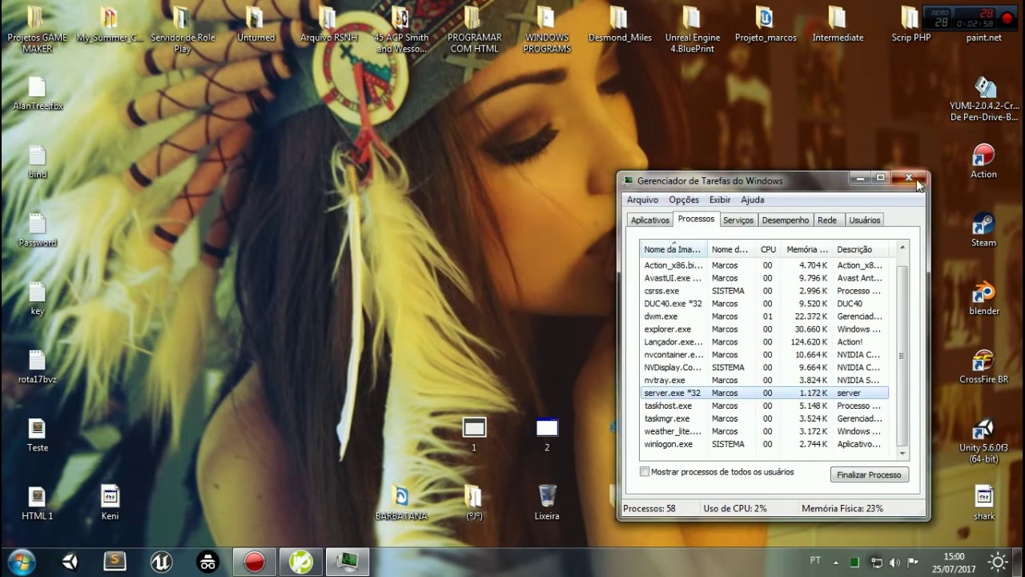
click(911, 177)
right_click(881, 192)
right_click(446, 307)
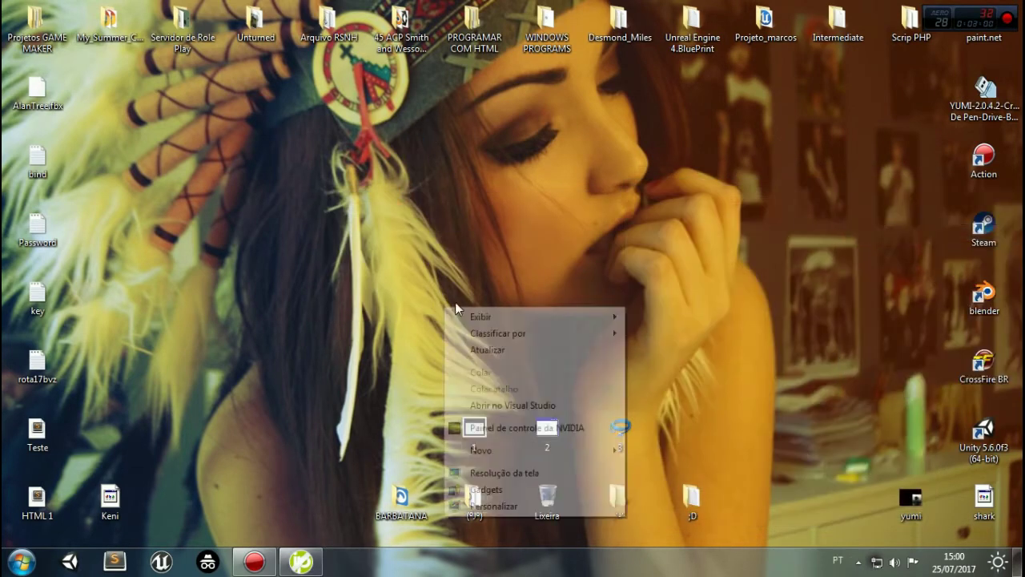
click(544, 353)
key(super)
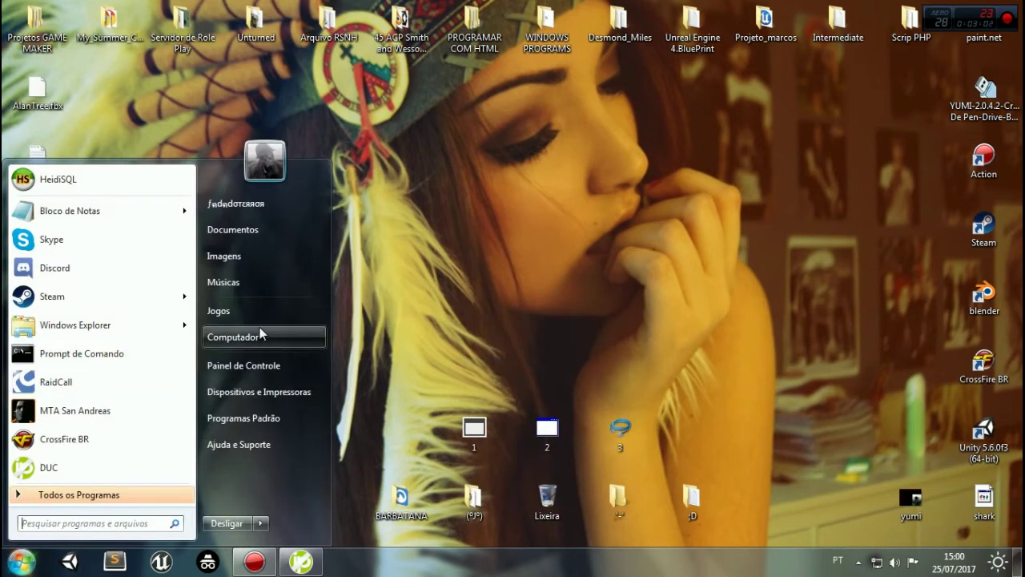
click(393, 451)
- Run msconfig and show the startup programs list in System Configuration
key(super+r)
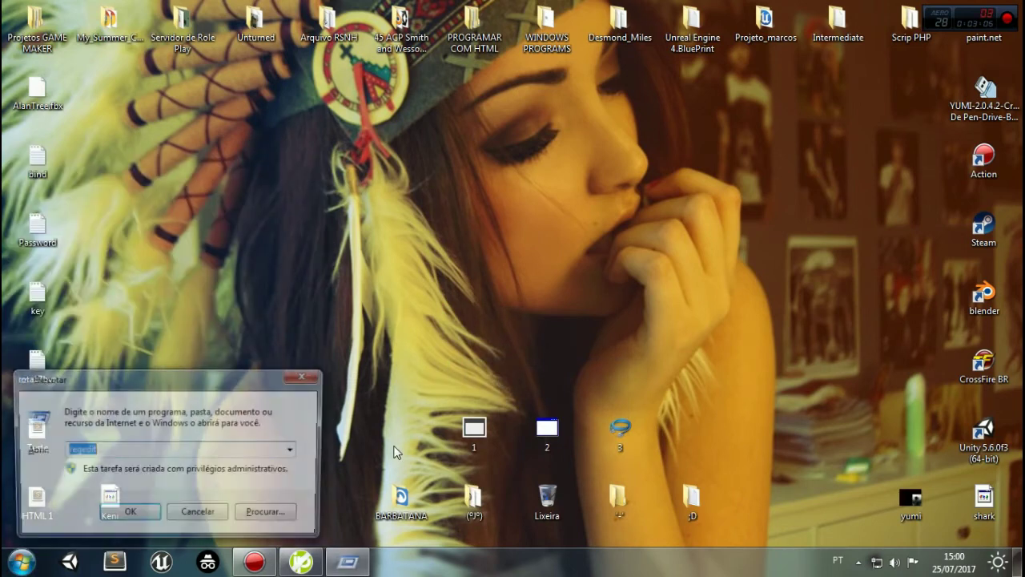
key(BackSpace)
text(msconfig)
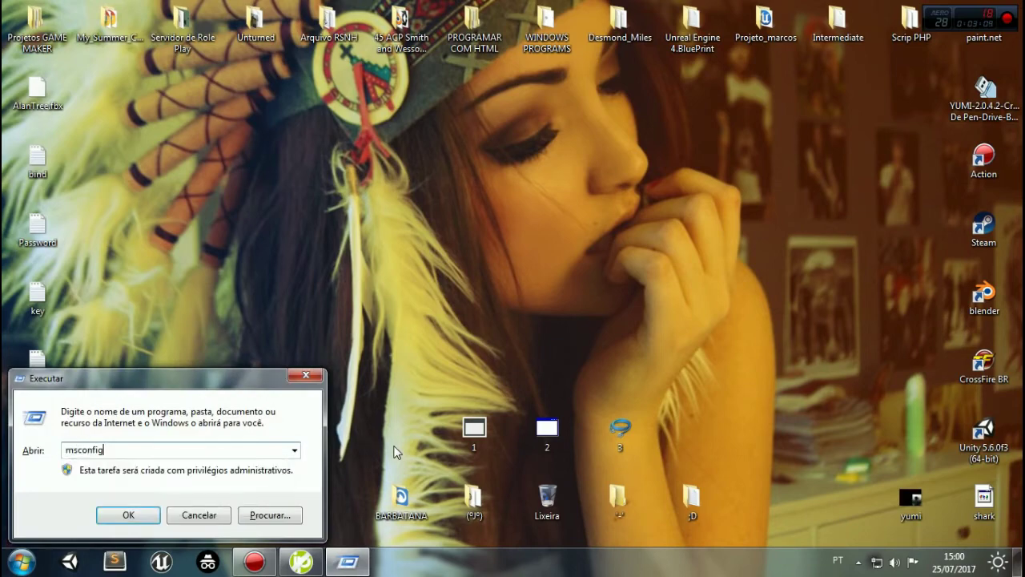
key(Return)
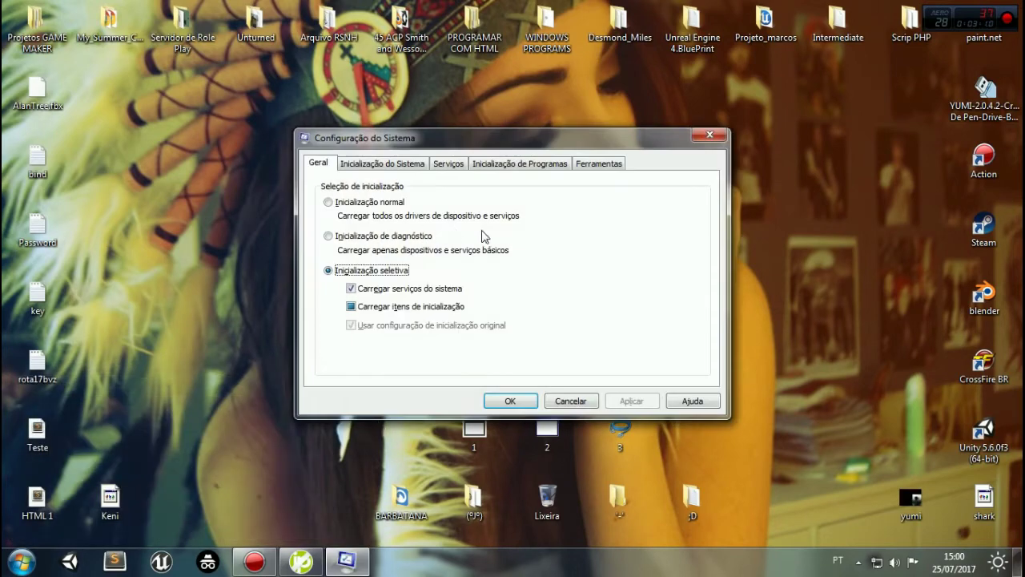
click(395, 163)
click(461, 165)
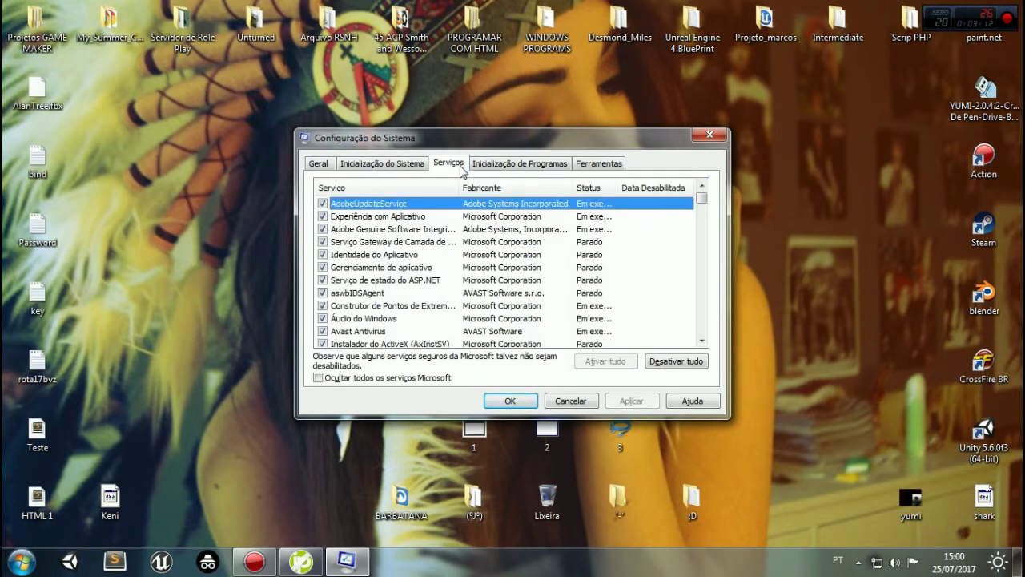
click(499, 164)
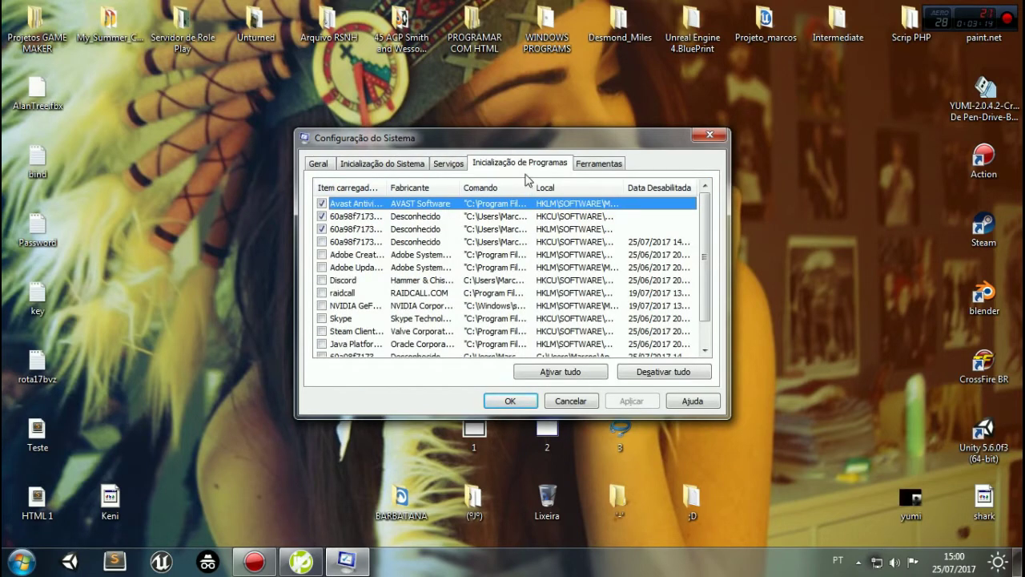
- Disable the two enabled startup items beginning with 60a98f7173, apply, and try disabling all remaining startup programs
click(321, 216)
click(324, 230)
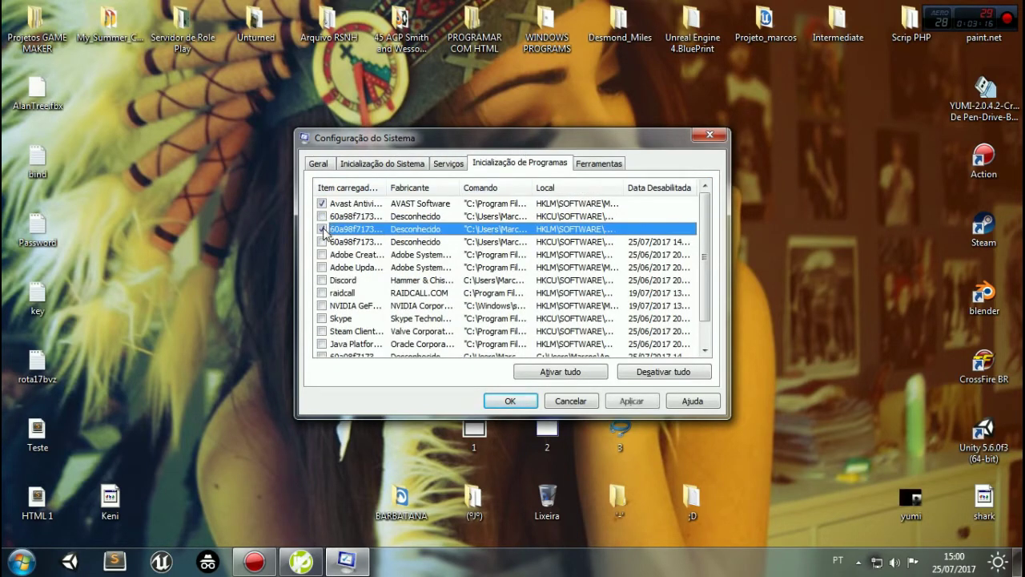
click(629, 402)
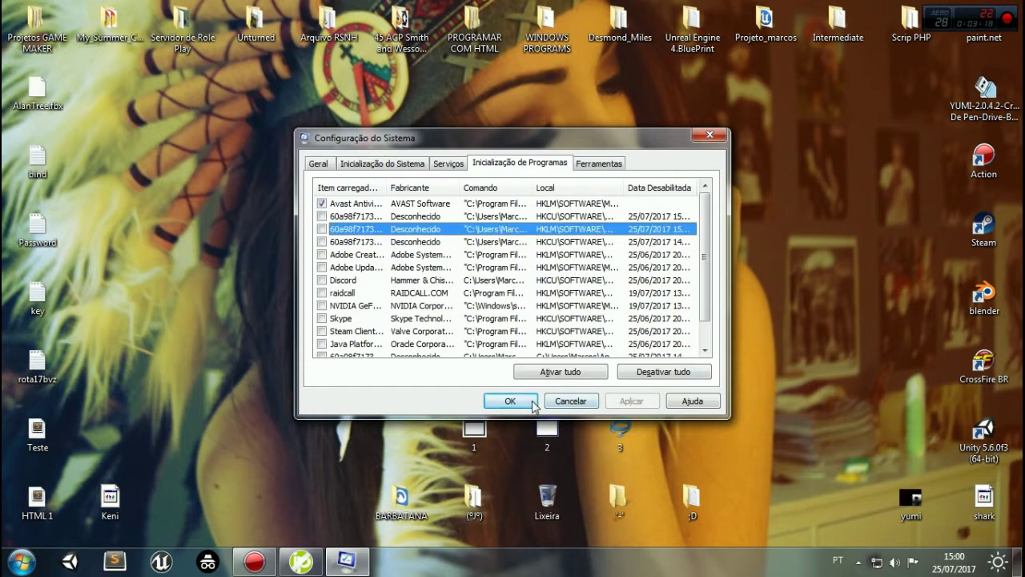
click(675, 378)
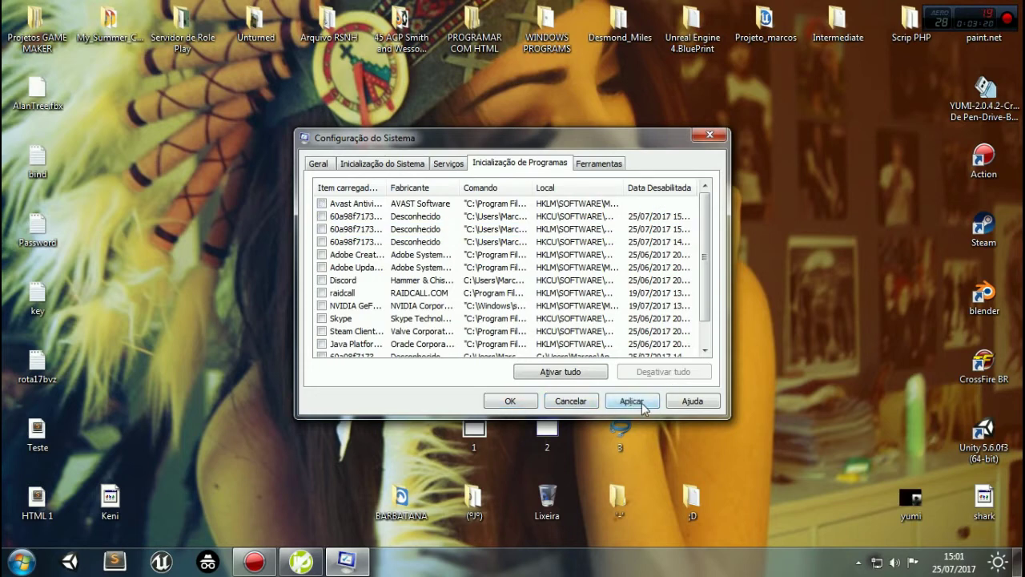
click(631, 400)
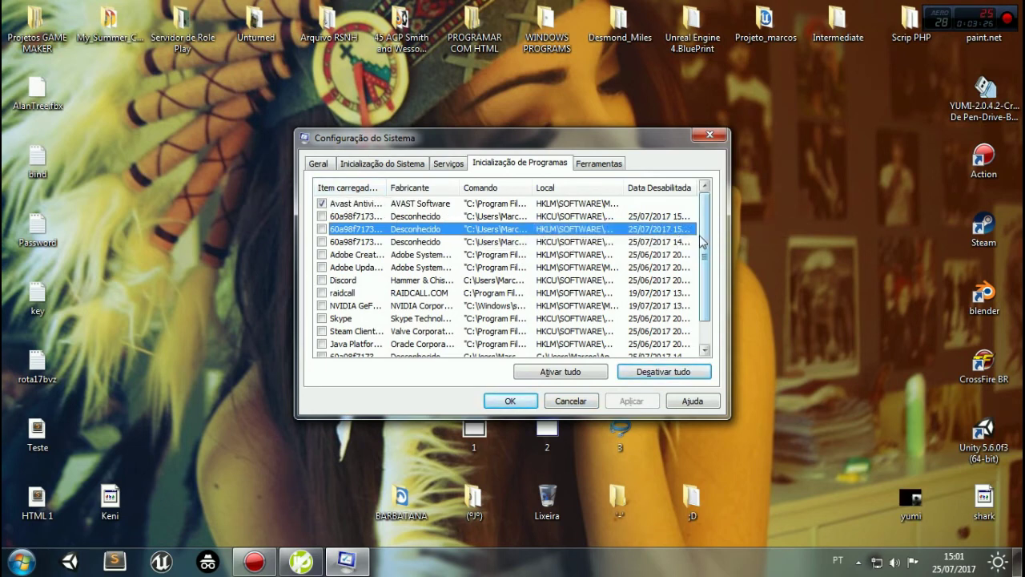
- Confirm and close System Configuration, exiting without restarting the computer, and refresh the desktop
scroll(702, 242, down, 1)
click(516, 402)
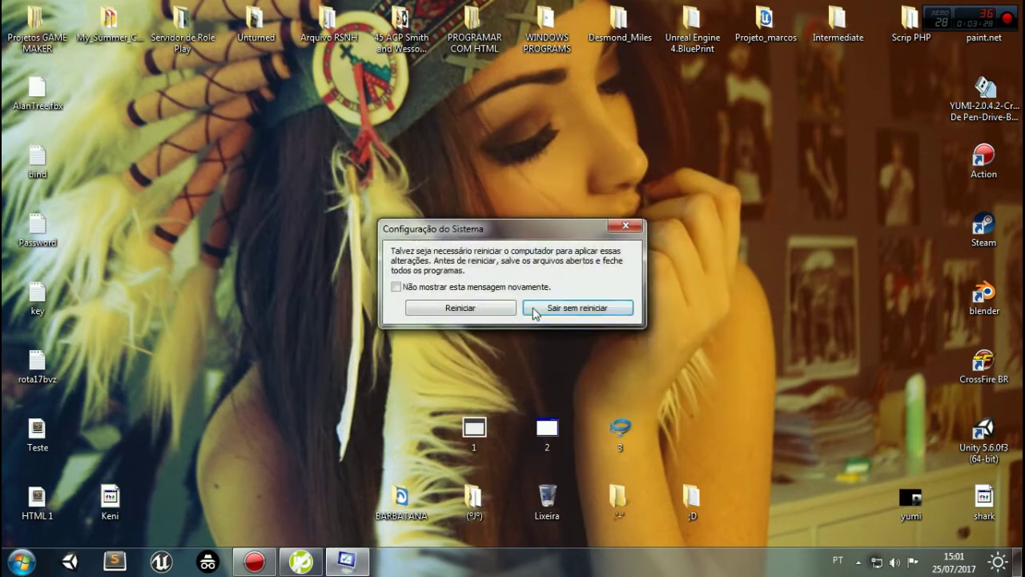
drag(512, 233, 521, 177)
right_click(401, 129)
click(496, 171)
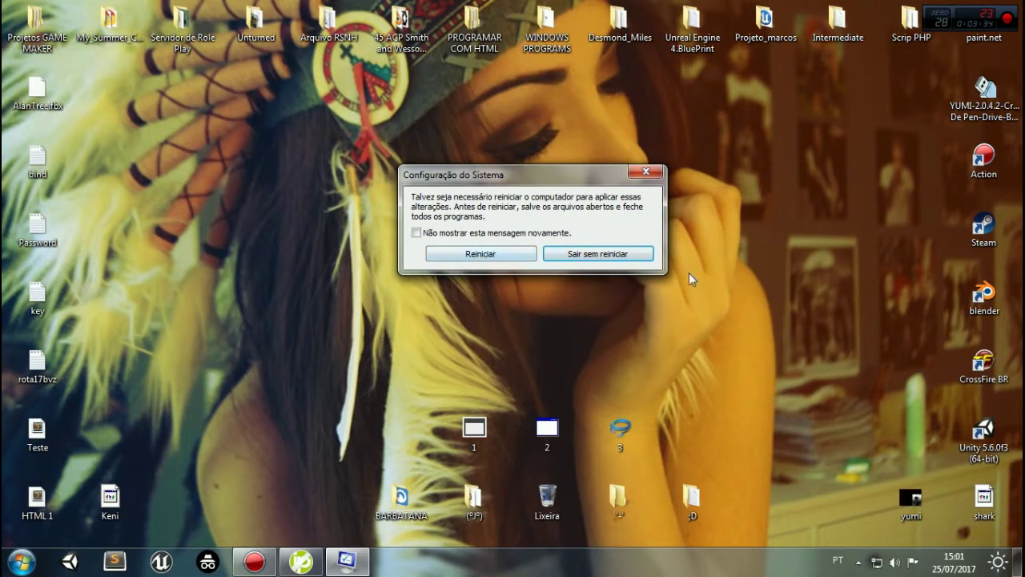
click(639, 255)
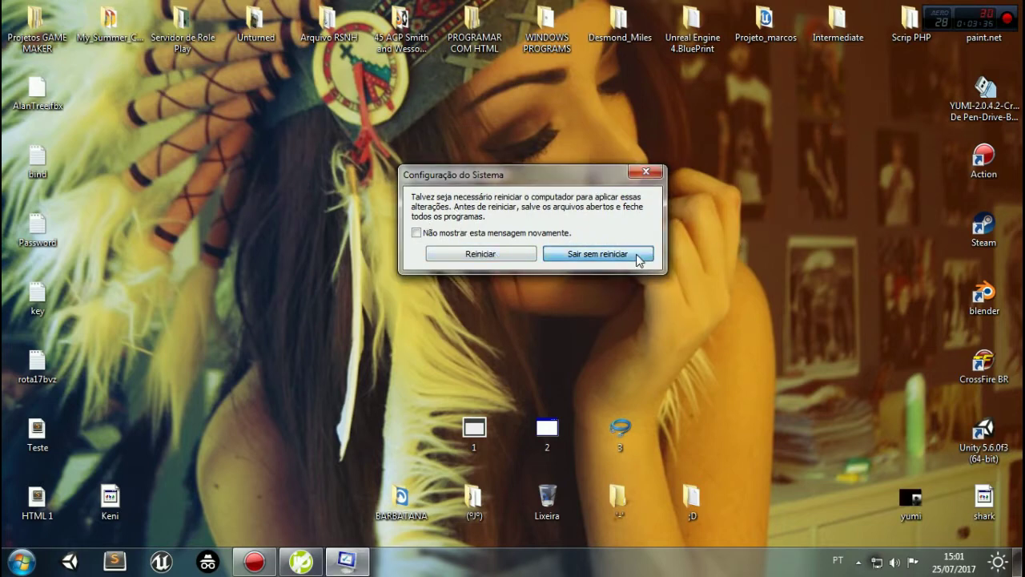
right_click(648, 261)
click(719, 299)
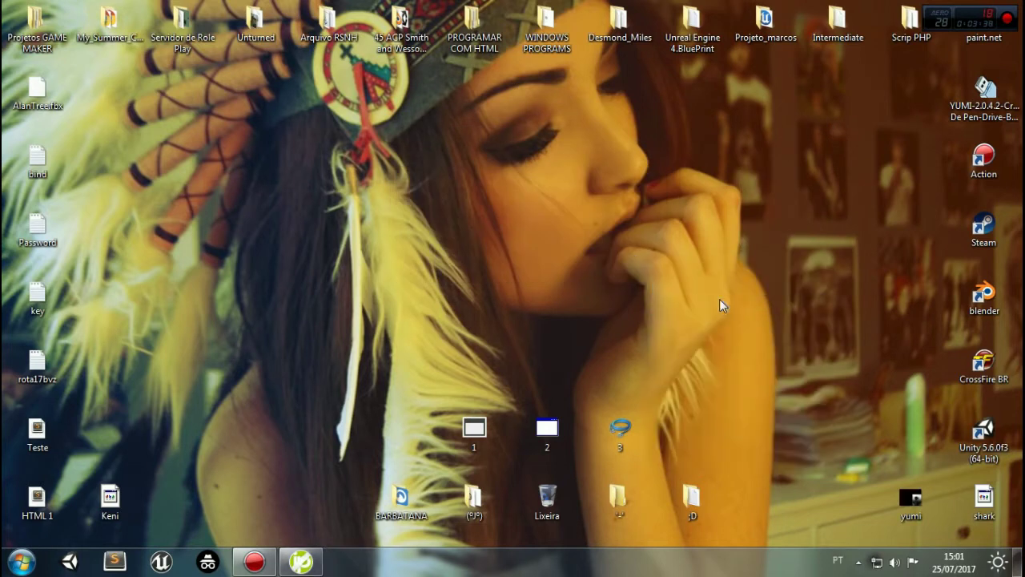
- Run msconfig again and check the enabled items beginning with 60a98f7173 in the startup programs list
key(super)
key(super+r)
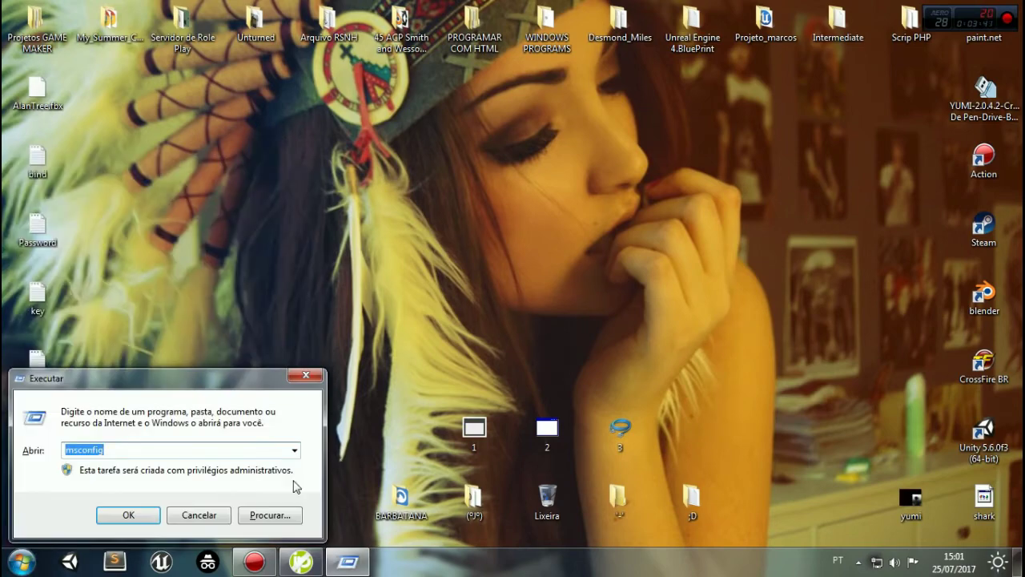
click(155, 513)
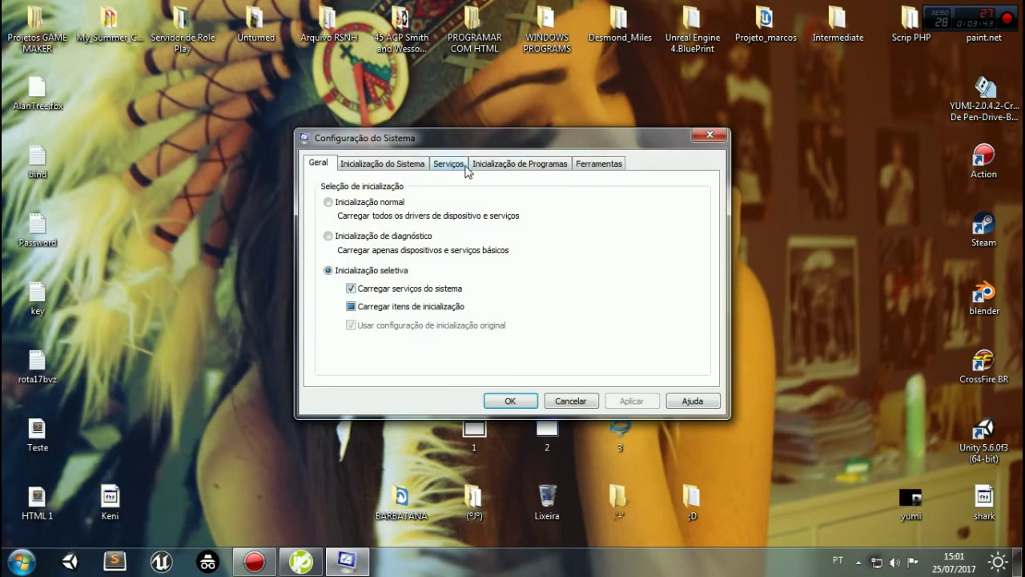
click(522, 164)
click(365, 217)
click(431, 231)
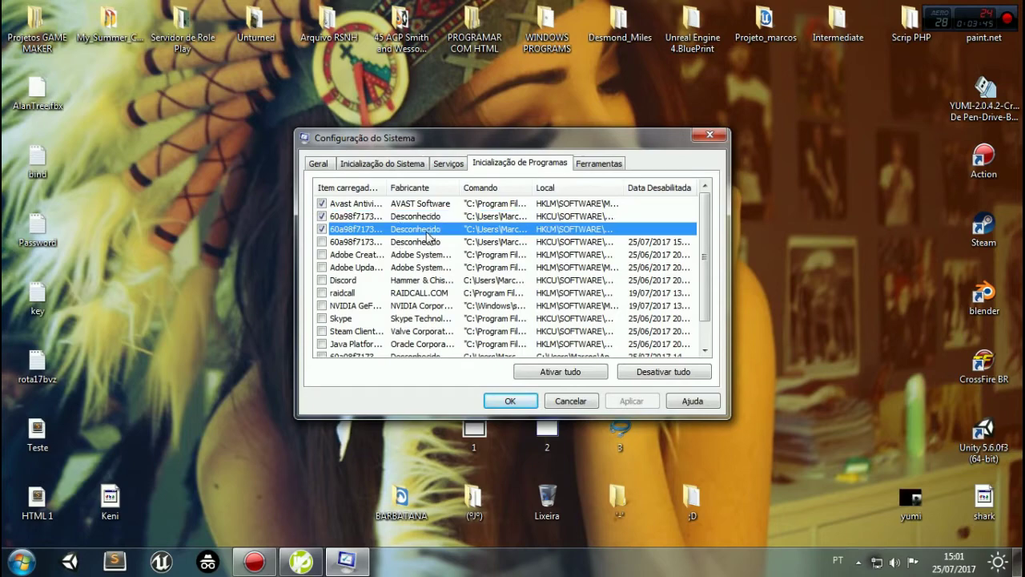
- Disable the two enabled startup items beginning with 60a98f7173, apply, and exit System Configuration without restarting
click(321, 230)
click(321, 217)
click(651, 403)
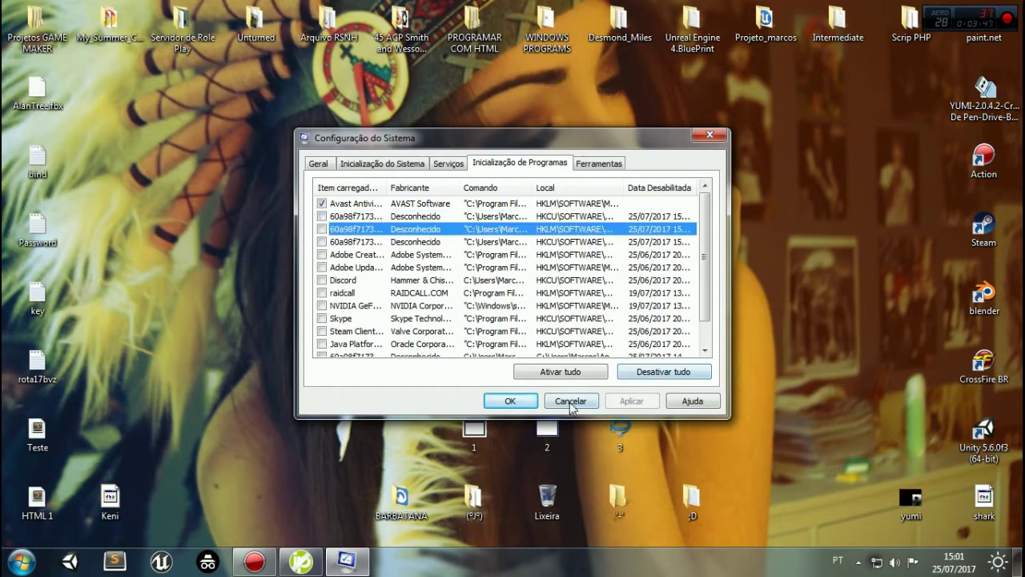
click(517, 400)
click(597, 306)
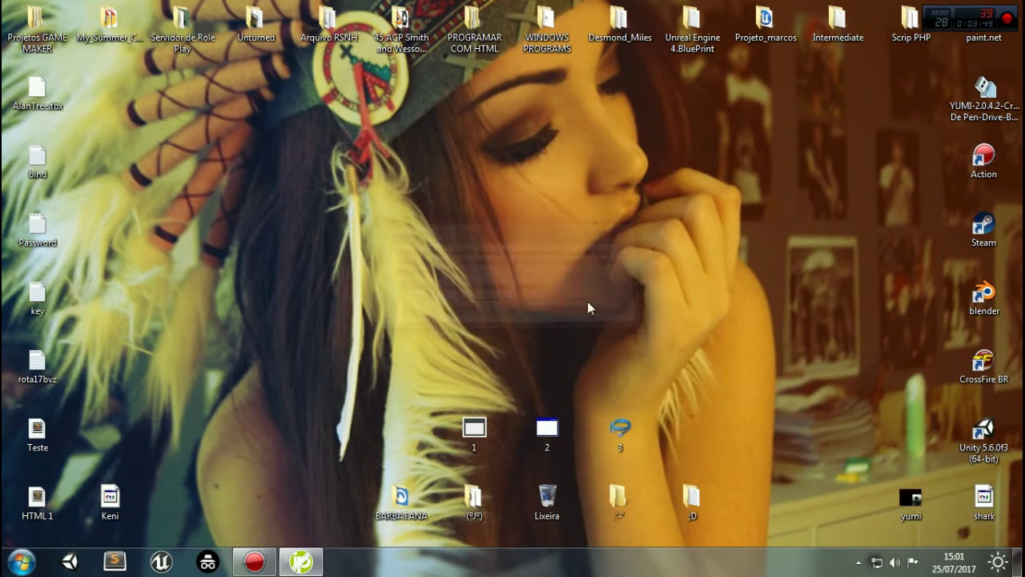
right_click(587, 301)
click(618, 343)
drag(444, 195, 572, 289)
right_click(573, 289)
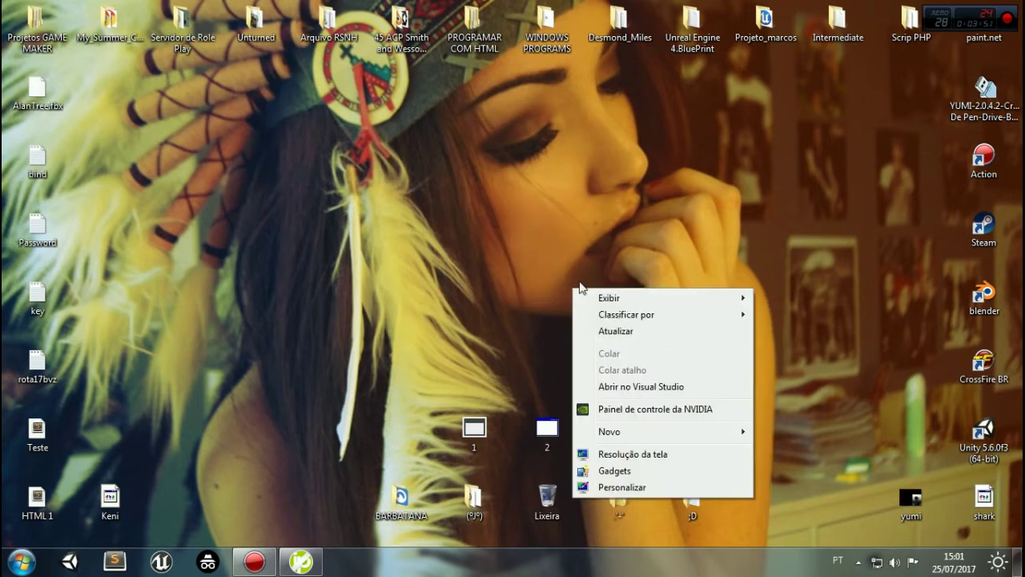
click(623, 331)
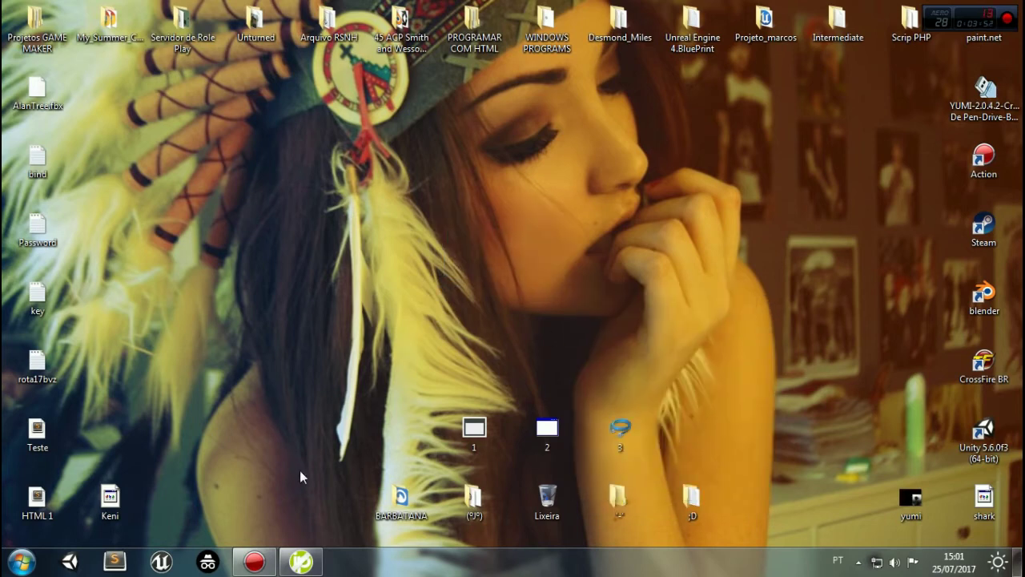
drag(582, 246, 796, 357)
- Open the Windows Temp folder by running the command temp
key(super)
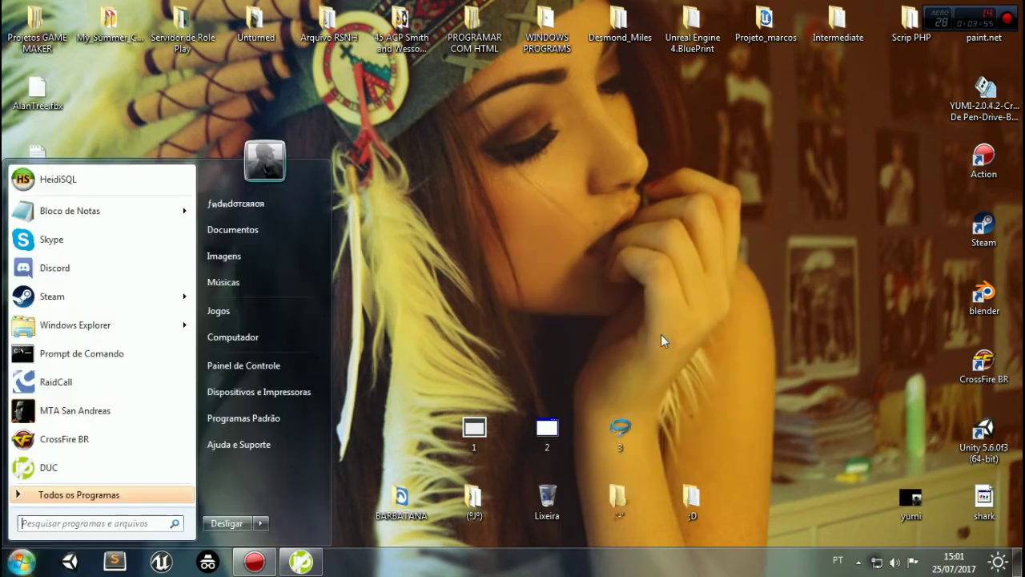
key(super+r)
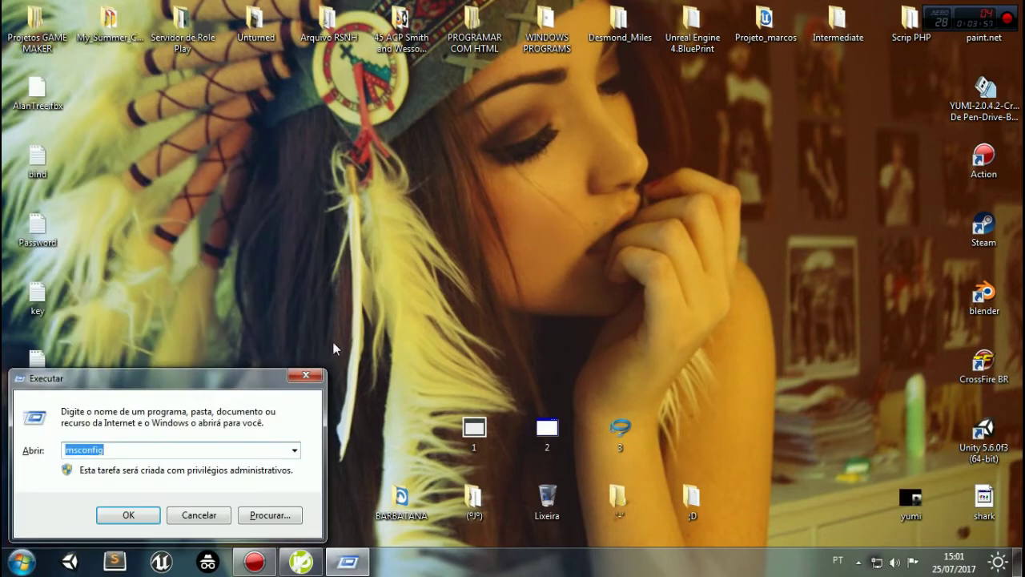
text(temp)
key(Return)
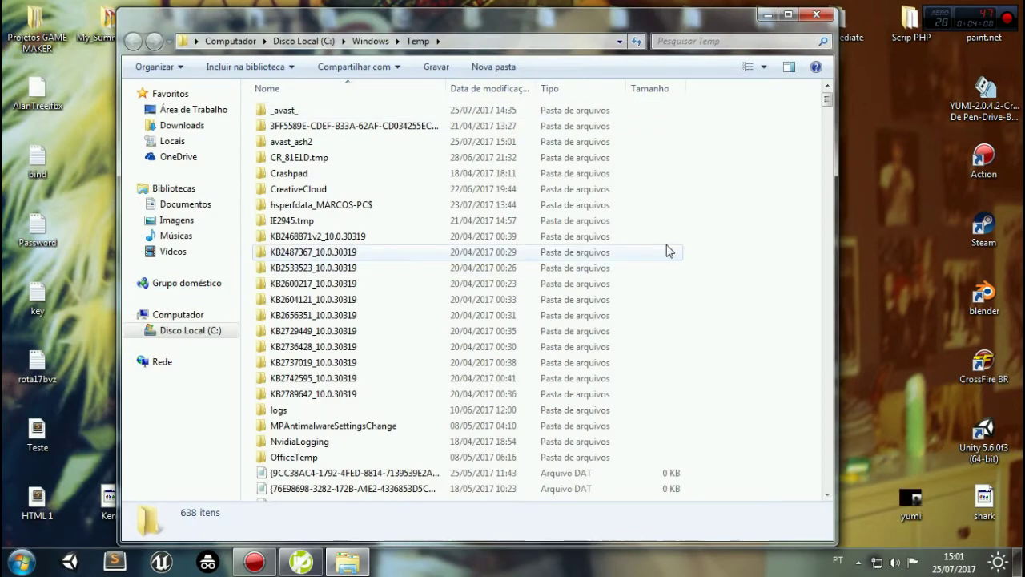
drag(694, 325, 580, 284)
click(777, 254)
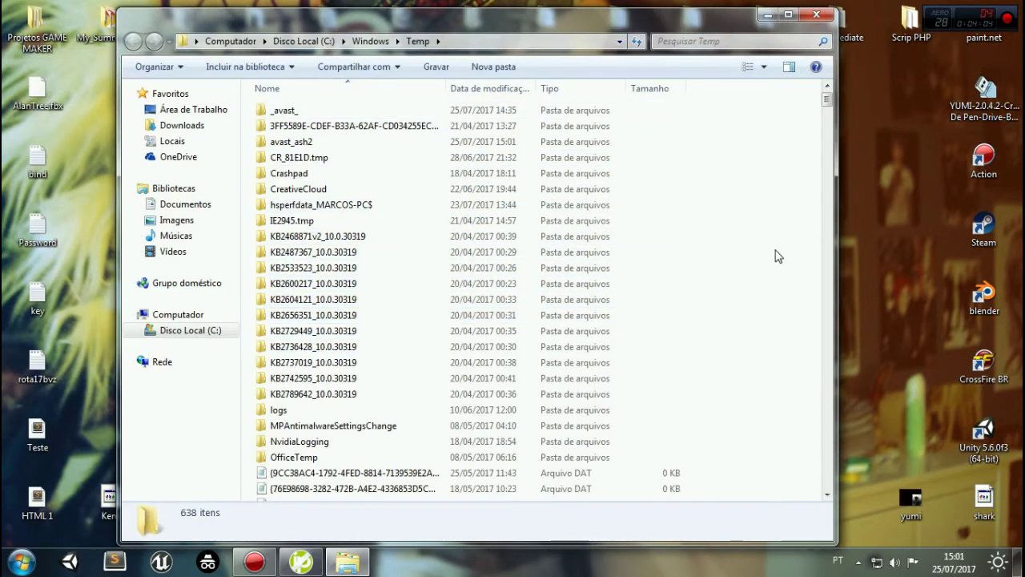
key(ctrl+a)
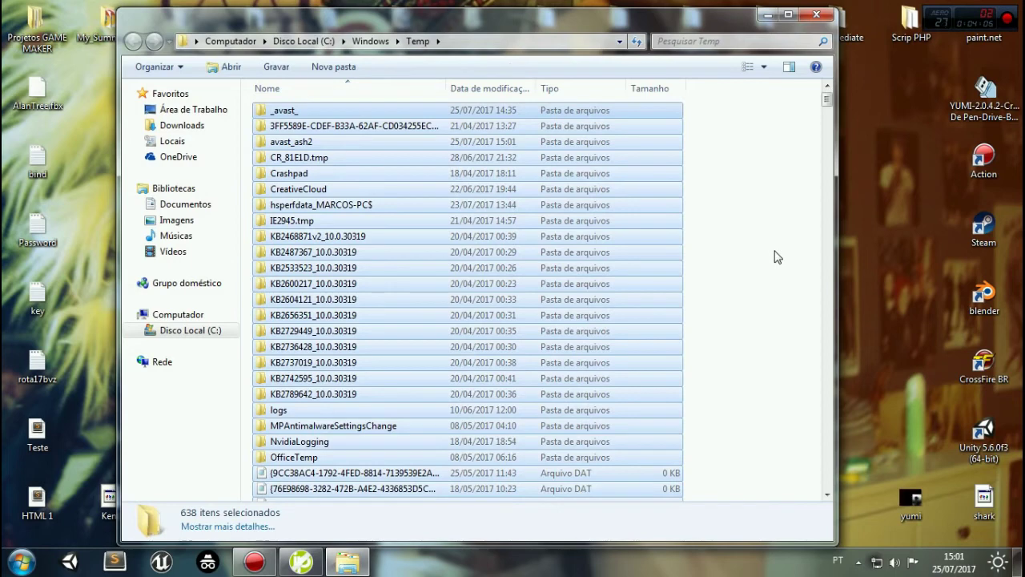
key(Delete)
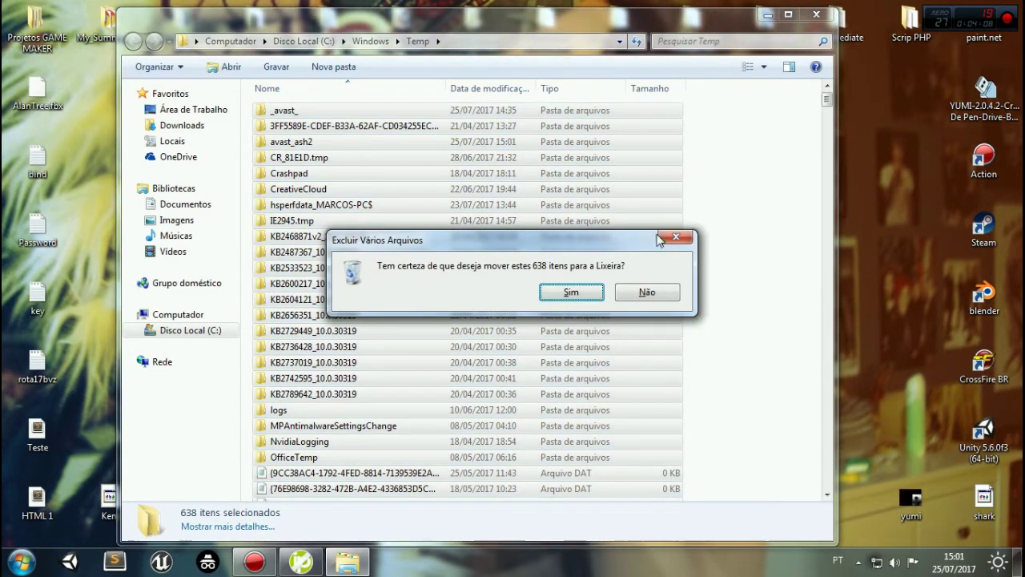
click(673, 240)
click(744, 255)
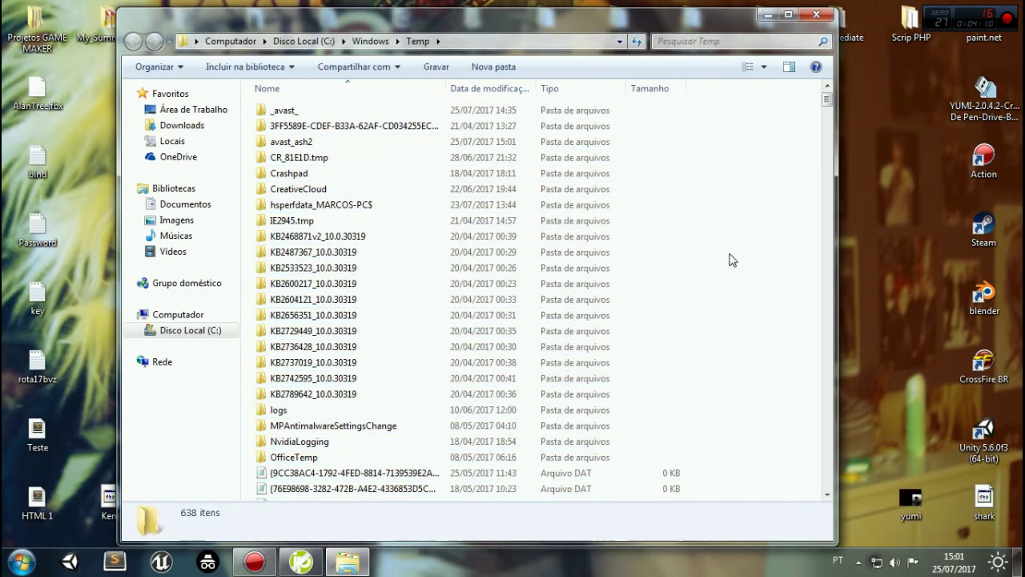
- Send all contents of the Windows Temp folder to the Recycle Bin, skipping files and folders in use, and close the folder
key(ctrl+a)
right_click(546, 261)
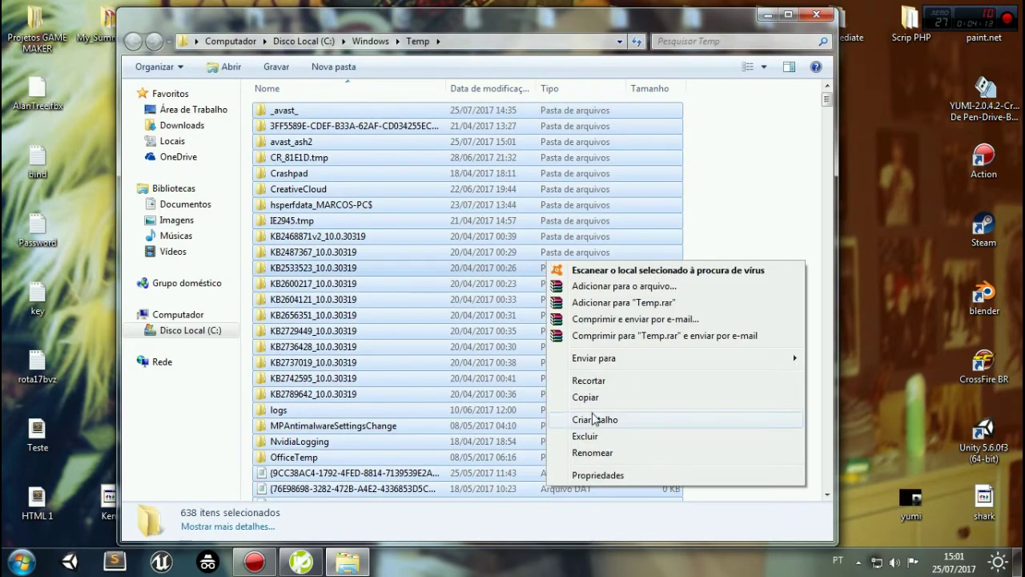
click(606, 437)
key(Return)
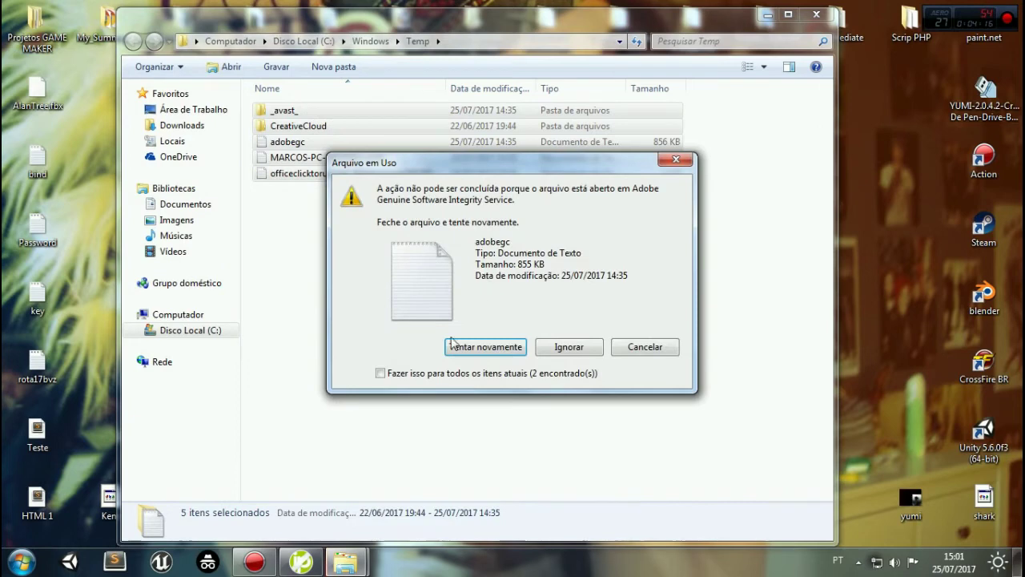
click(564, 347)
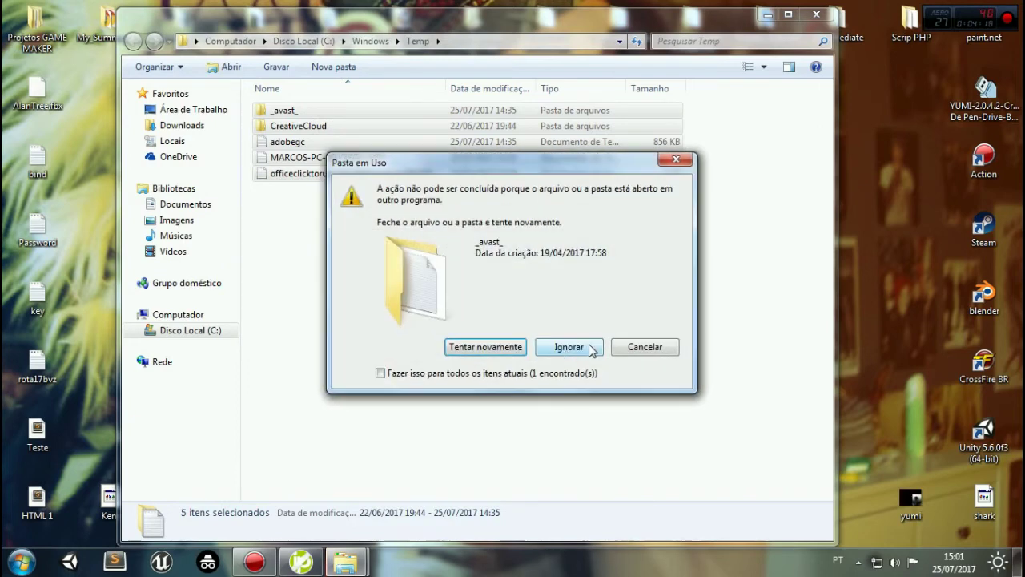
click(583, 353)
click(581, 347)
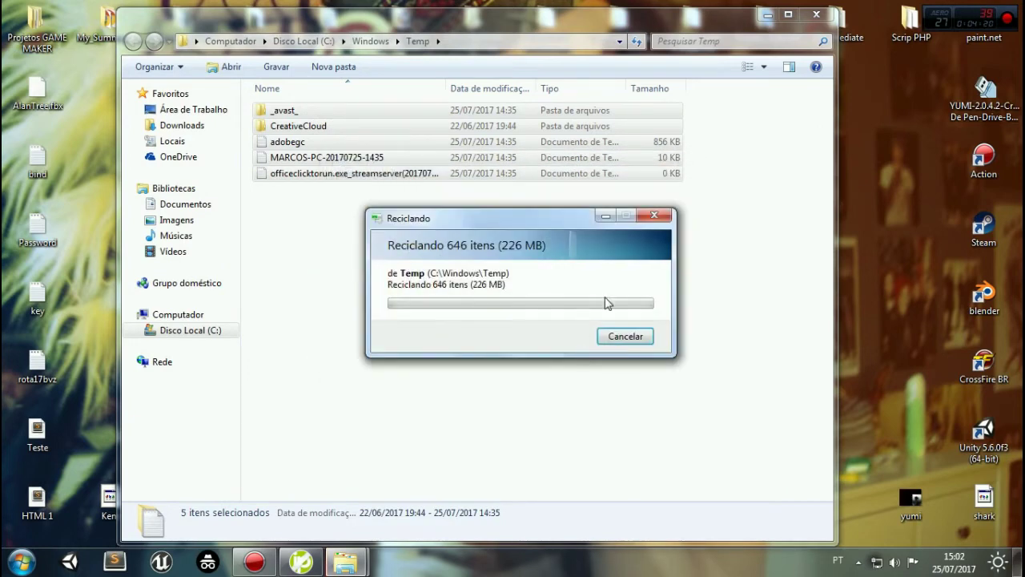
right_click(655, 226)
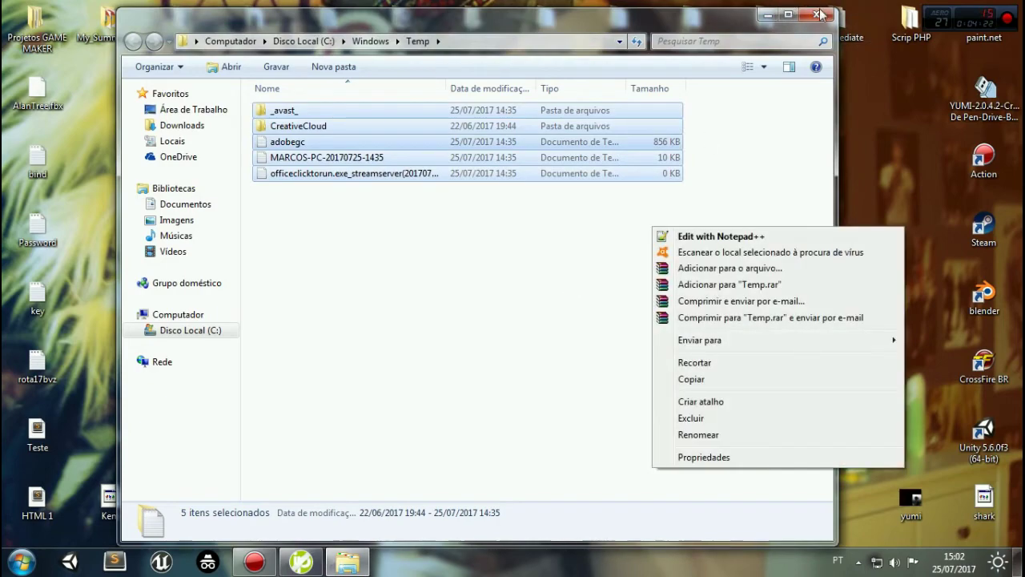
click(818, 13)
- Open the user's local Temp folder by running the command %temp%
key(super)
key(super+r)
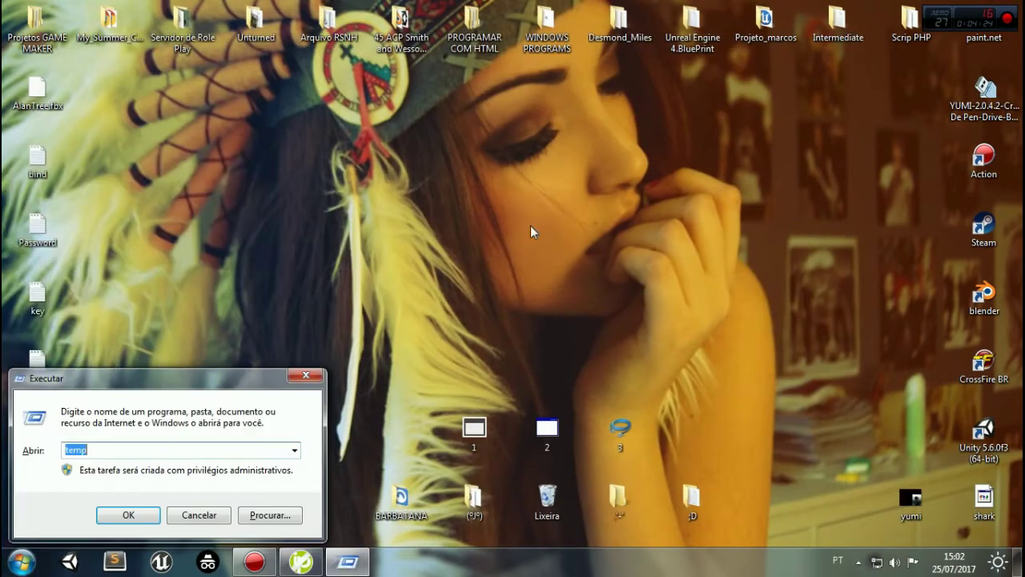
key(BackSpace)
text(%)
key(Return)
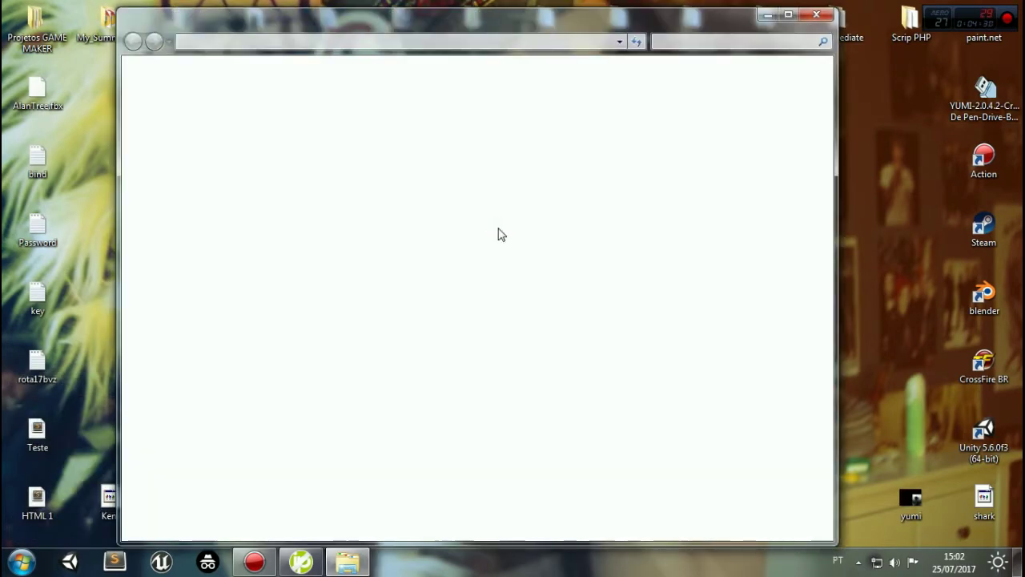
click(596, 302)
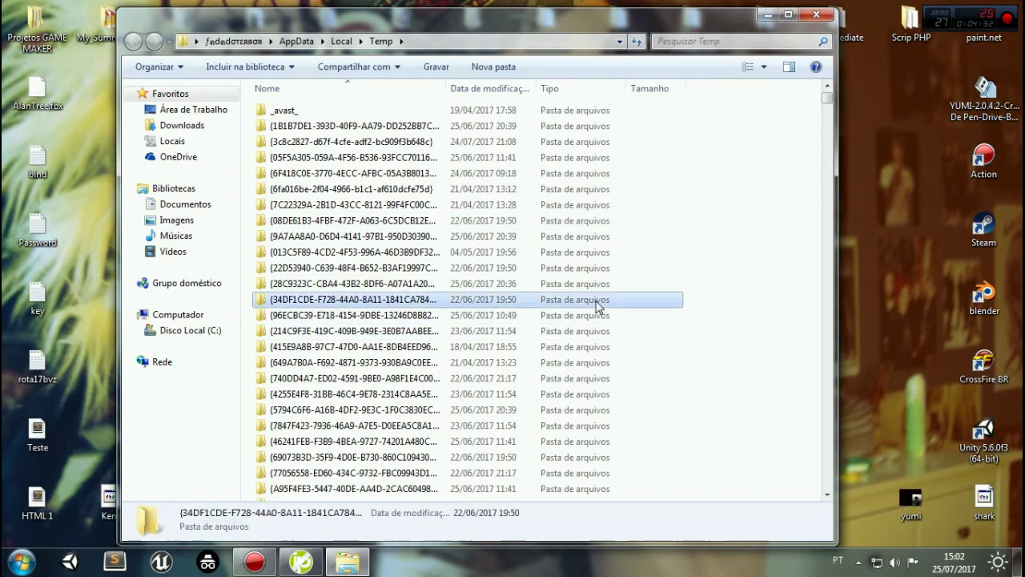
- Send all contents of the user's local Temp folder to the Recycle Bin, skipping the file in use, and close the folder
key(ctrl+a)
right_click(580, 305)
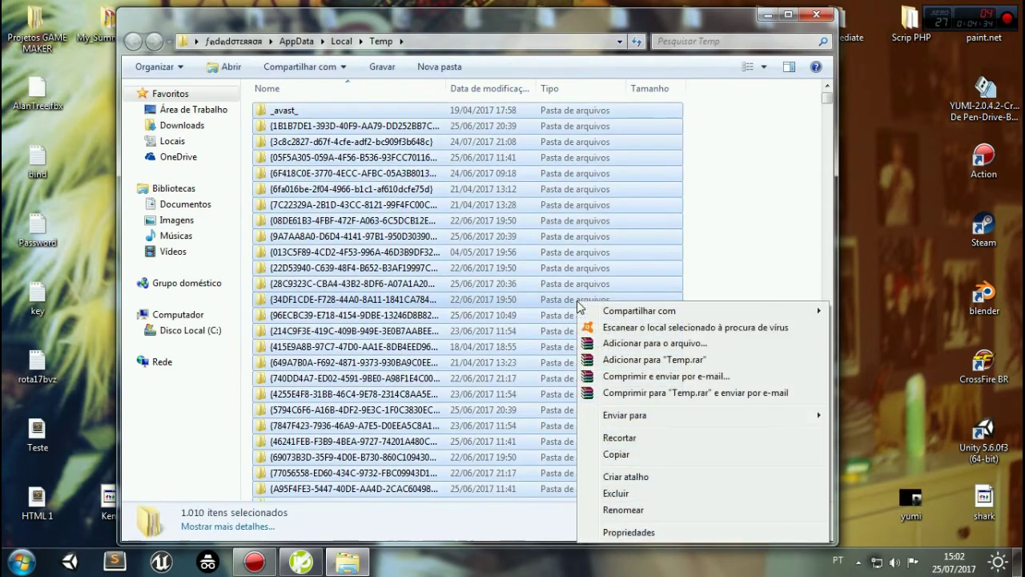
click(633, 493)
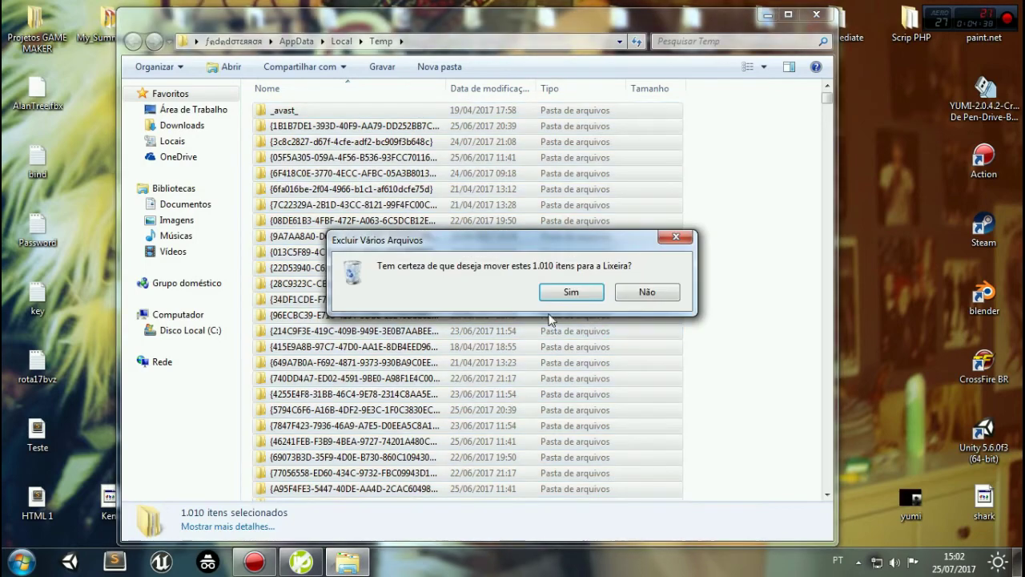
click(567, 295)
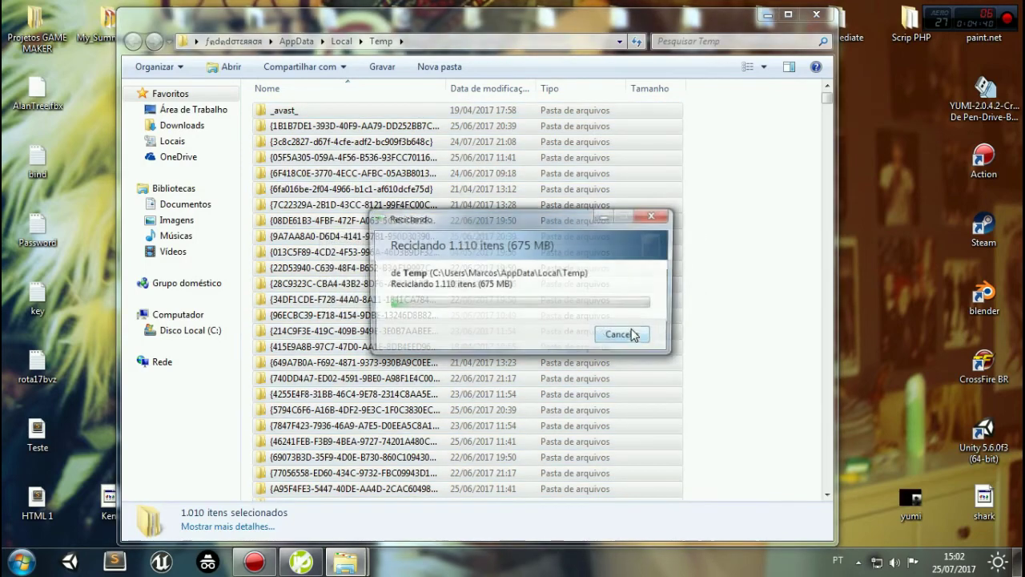
drag(509, 226, 580, 260)
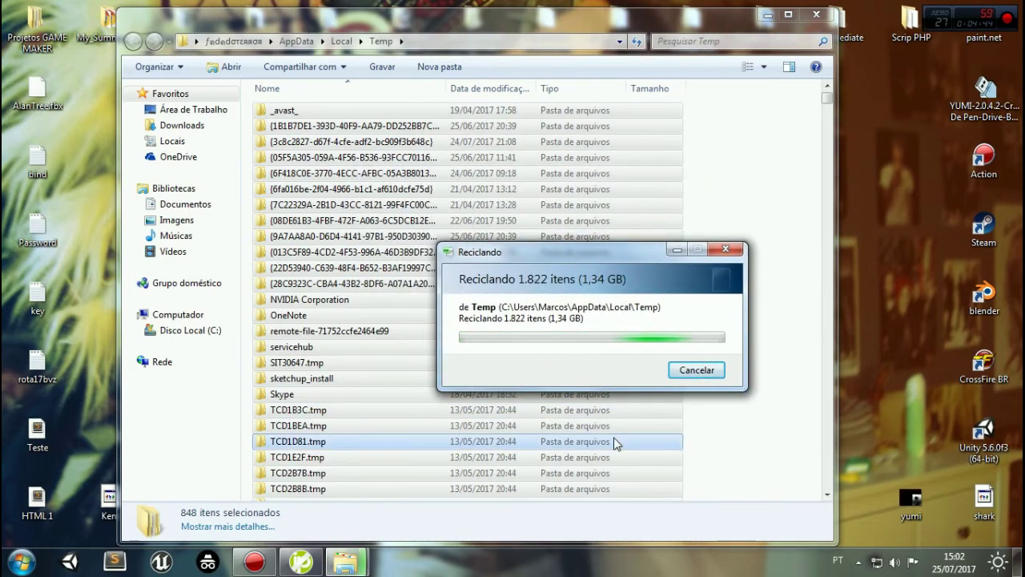
drag(755, 481, 886, 197)
drag(719, 130, 686, 262)
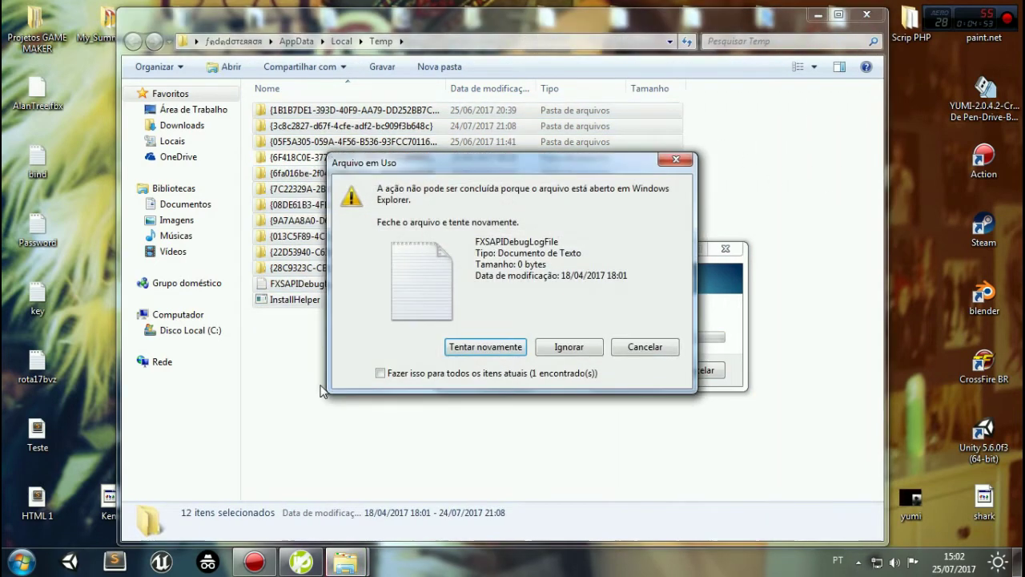
click(566, 346)
right_click(402, 402)
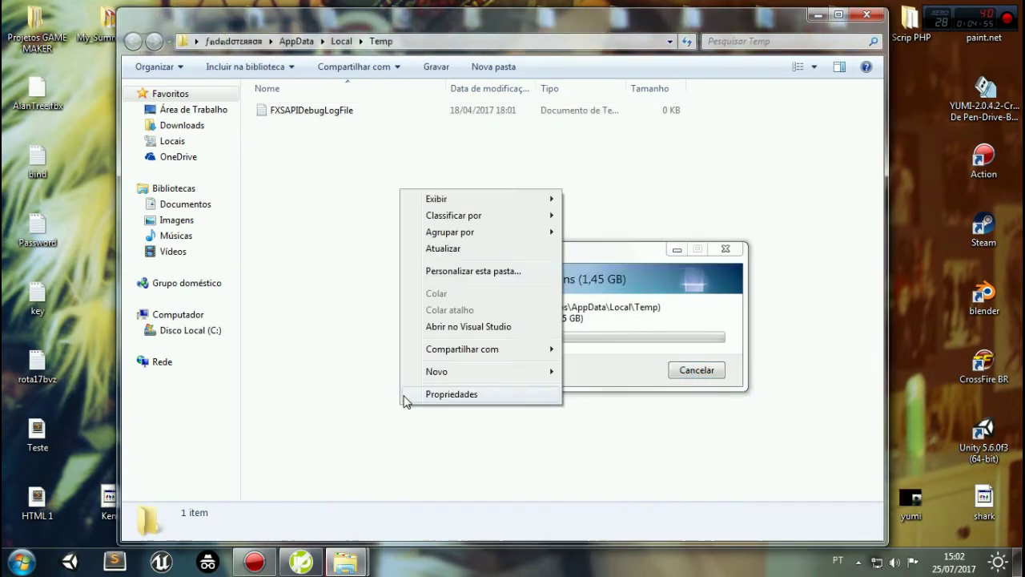
click(877, 15)
right_click(590, 165)
click(693, 217)
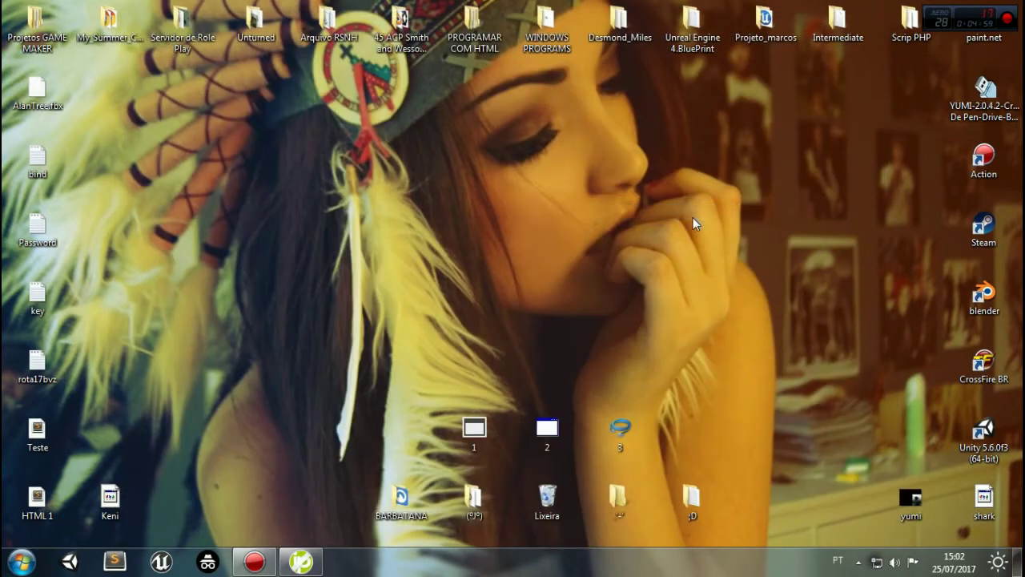
- Show the history of recently run commands in the Run dialog and close it
key(super+r)
click(297, 451)
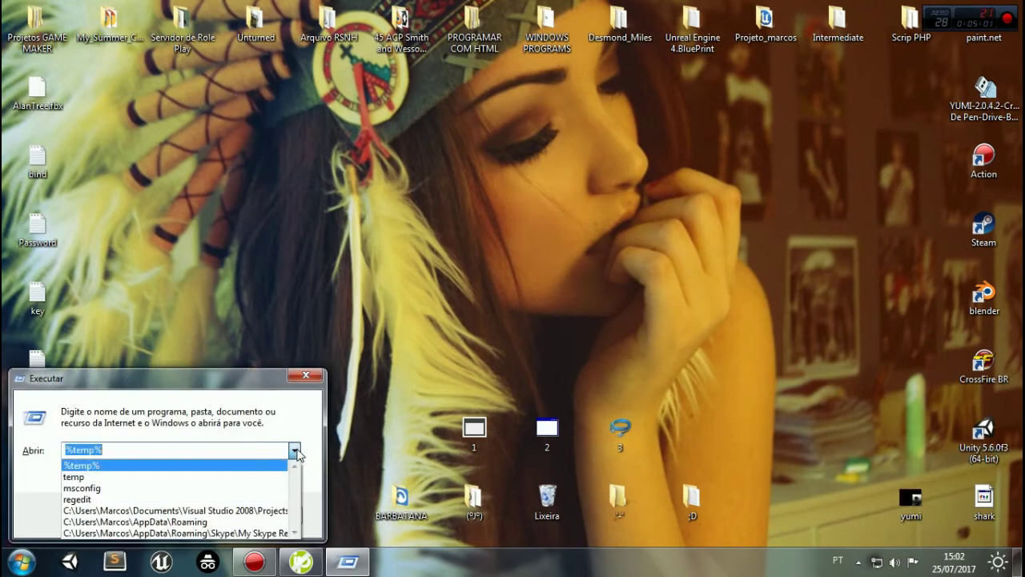
click(296, 452)
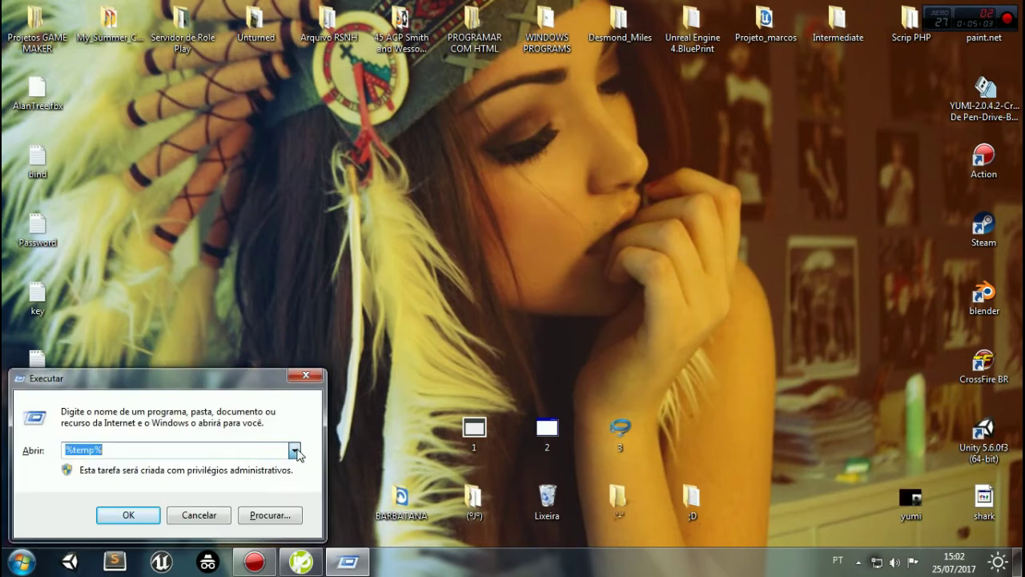
click(305, 375)
right_click(324, 299)
click(547, 258)
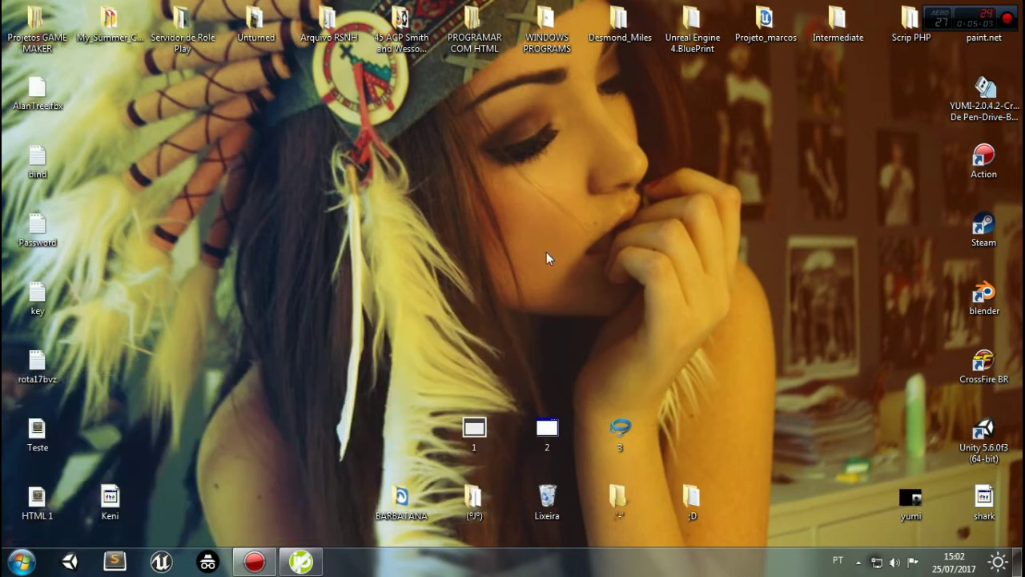
right_click(631, 295)
click(680, 340)
right_click(710, 286)
click(785, 328)
drag(344, 123, 936, 432)
right_click(879, 415)
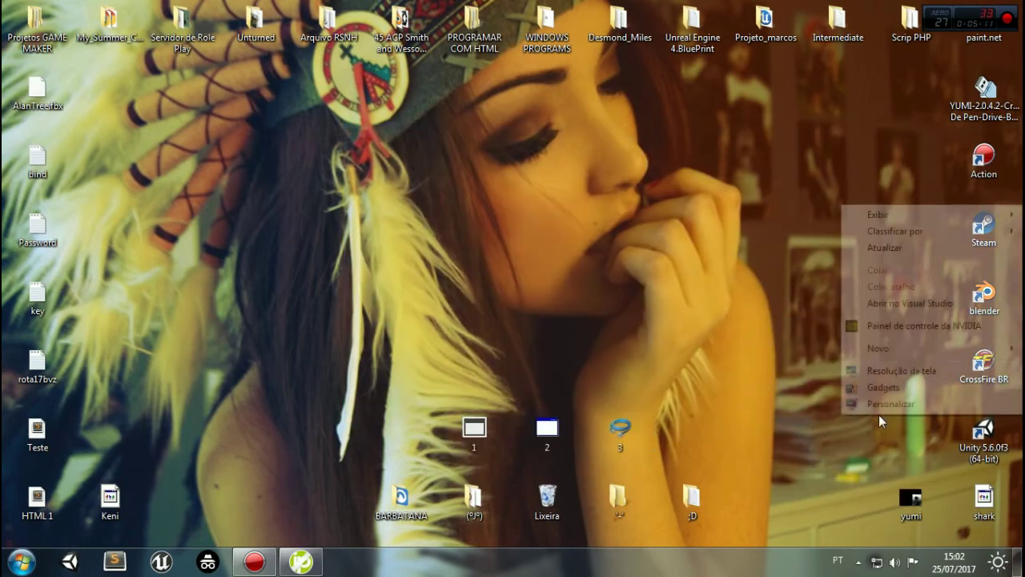
click(877, 248)
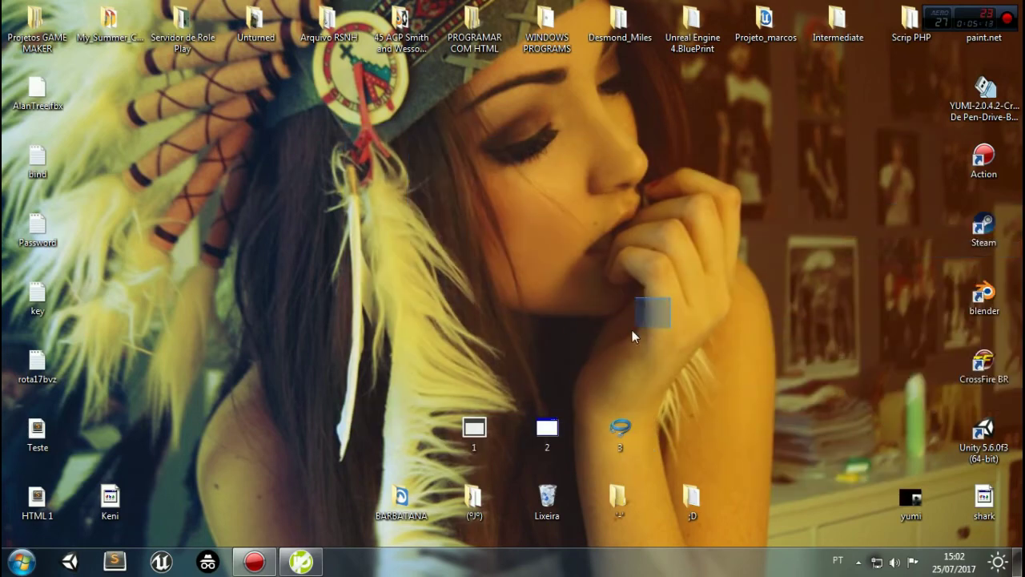
drag(857, 385, 812, 297)
right_click(612, 303)
click(695, 346)
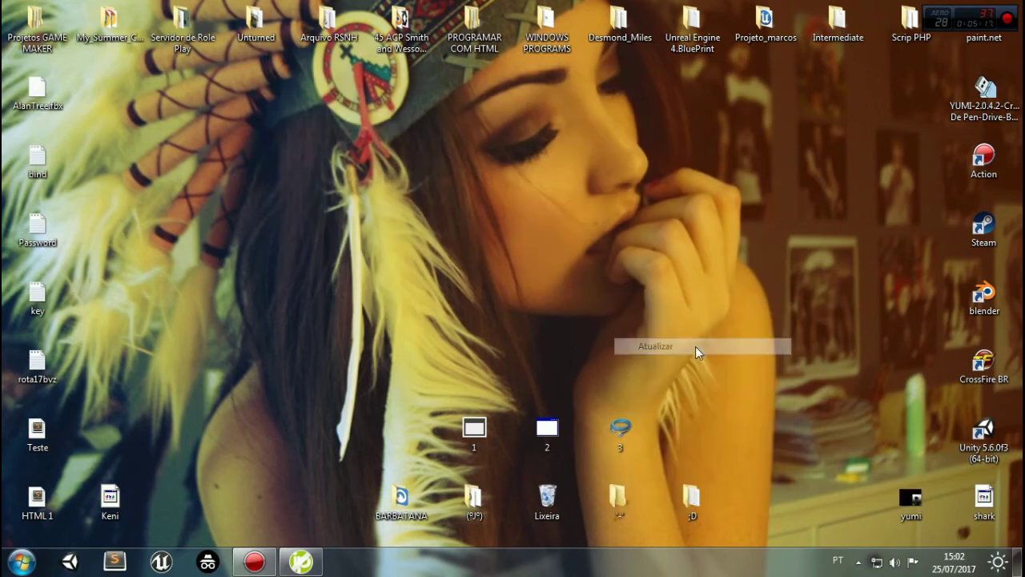
- Search the computer for "fire" to find the Windows firewall tools
key(super)
text(fire)
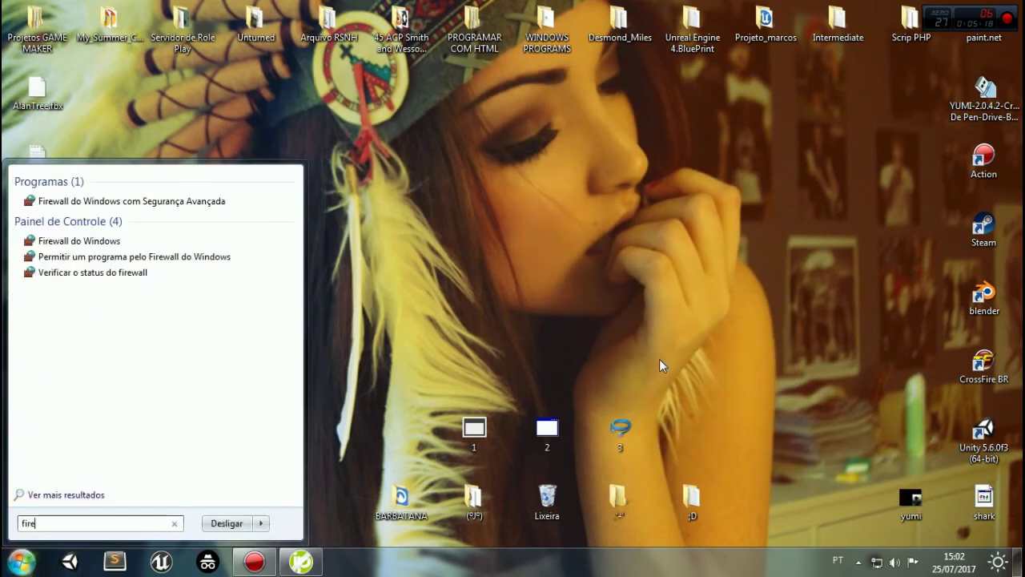
key(Return)
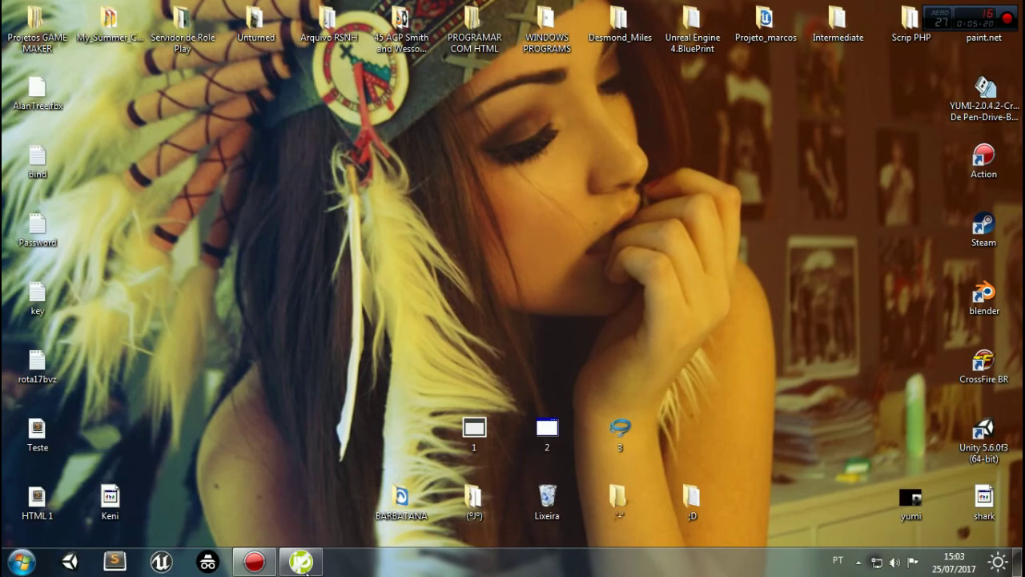
- Switch to the Chrome browser and load the router's login page at 192.168.1.1
click(222, 566)
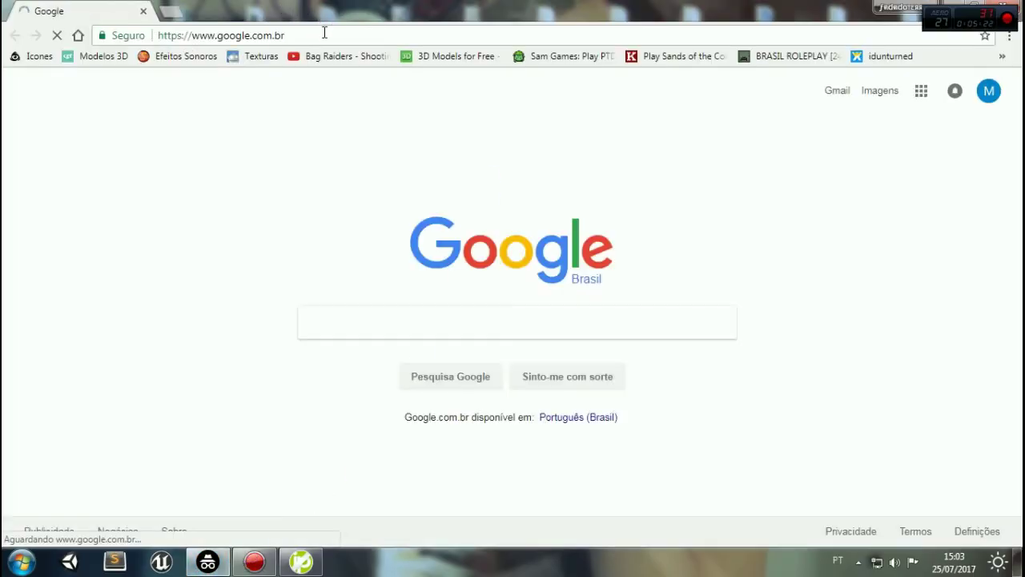
click(325, 32)
key(BackSpace)
text(192.168.1.1)
key(Return)
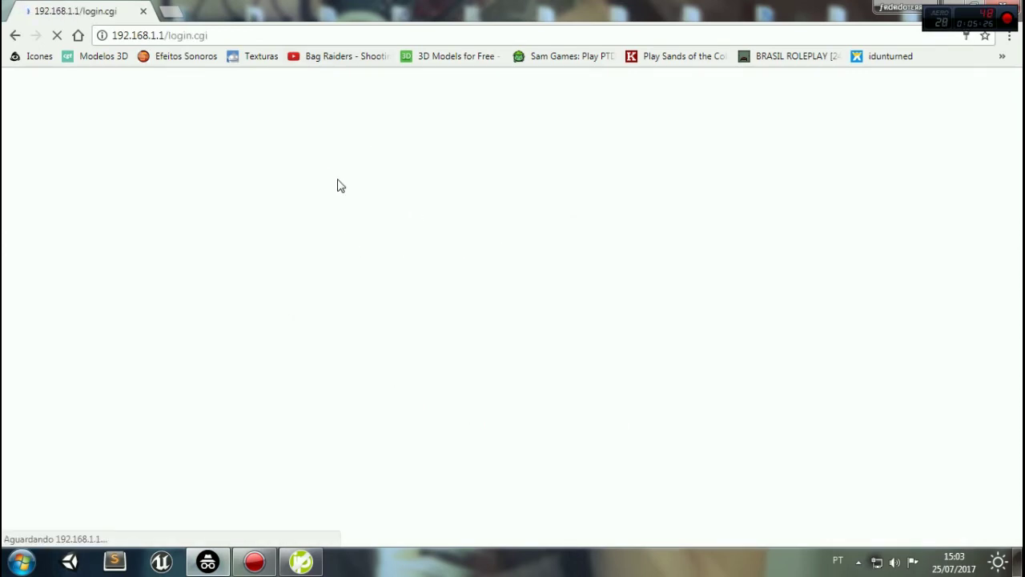
- Log in to the technicolor router manager with the user name admin and the saved password
click(523, 317)
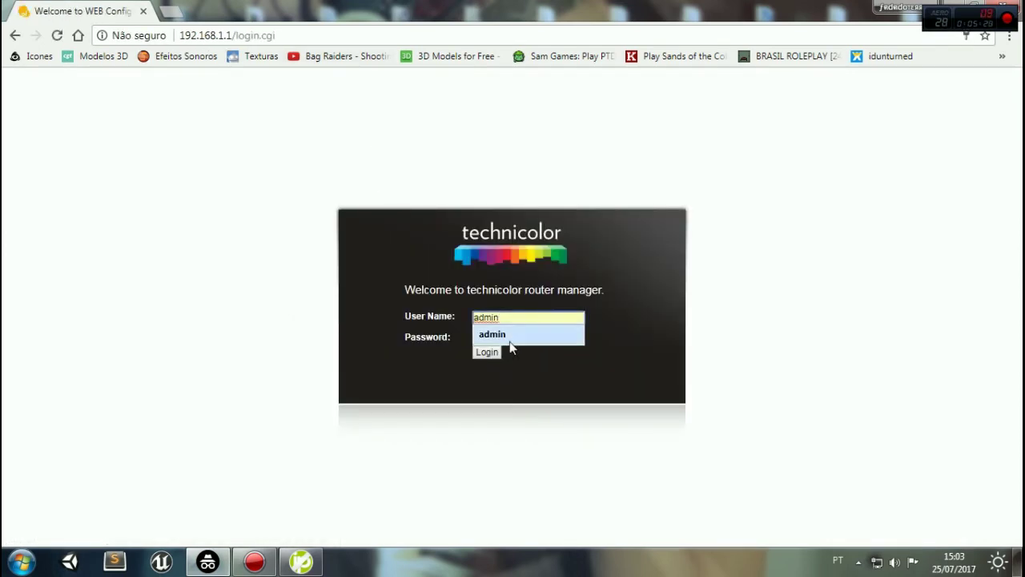
click(510, 342)
click(508, 337)
click(601, 374)
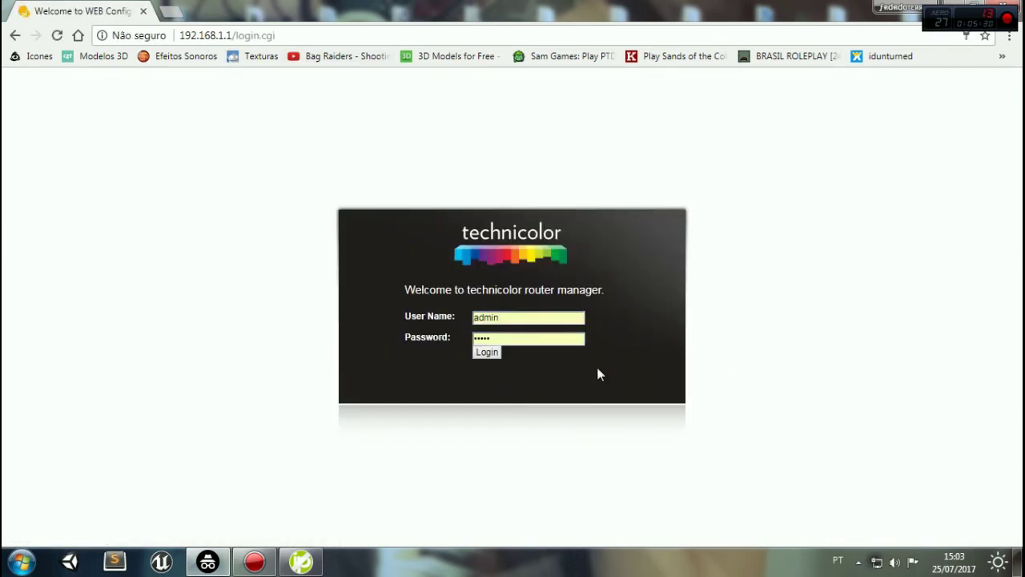
click(487, 354)
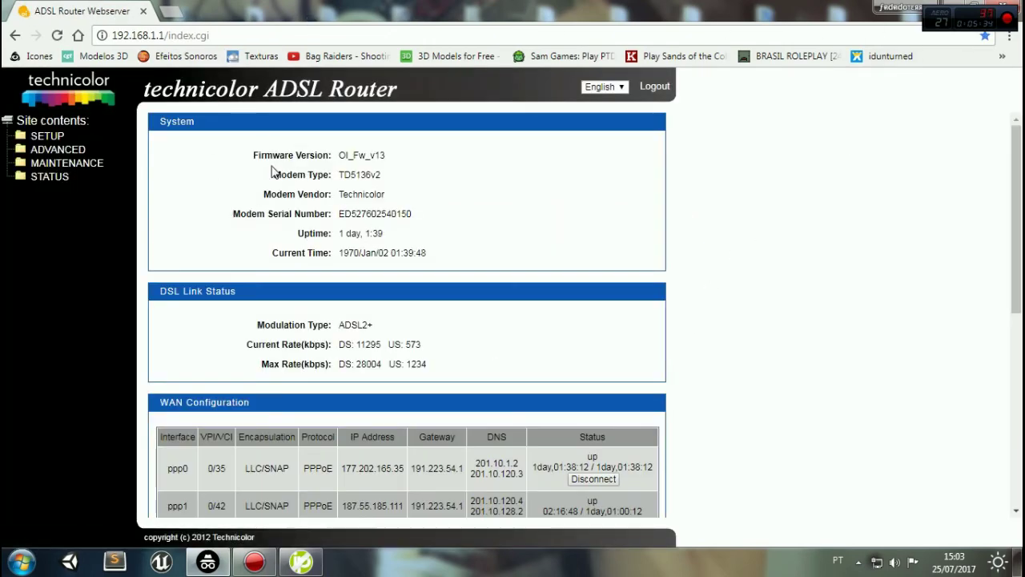
- Restore the maximized browser window with the router page to a floating window lower on the desktop
mouse_move(560, 10)
mouse_down()
mouse_move(558, 115)
mouse_move(561, 2)
mouse_up()
drag(993, 11, 999, 94)
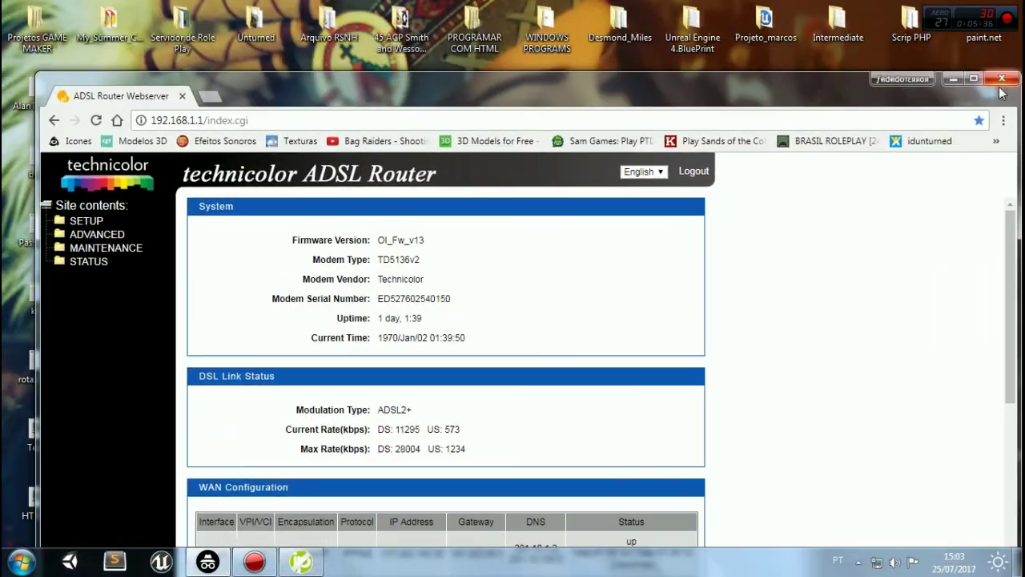